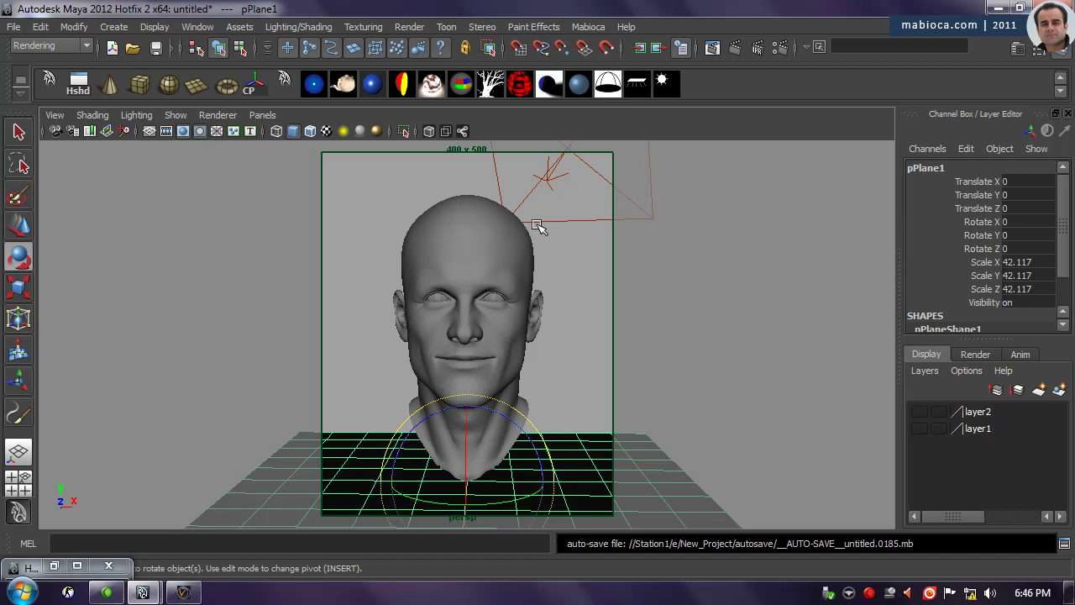
Select VRayLightRect2 and move it in the top view toward the head's right side.
left_click(544, 160)
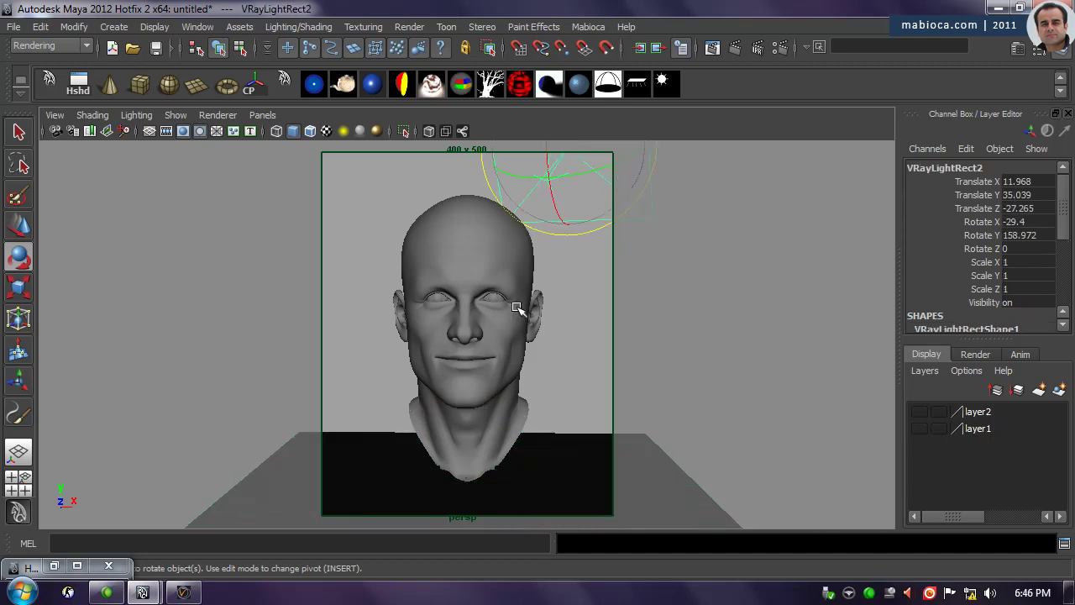
key("space")
key("space")
key("w")
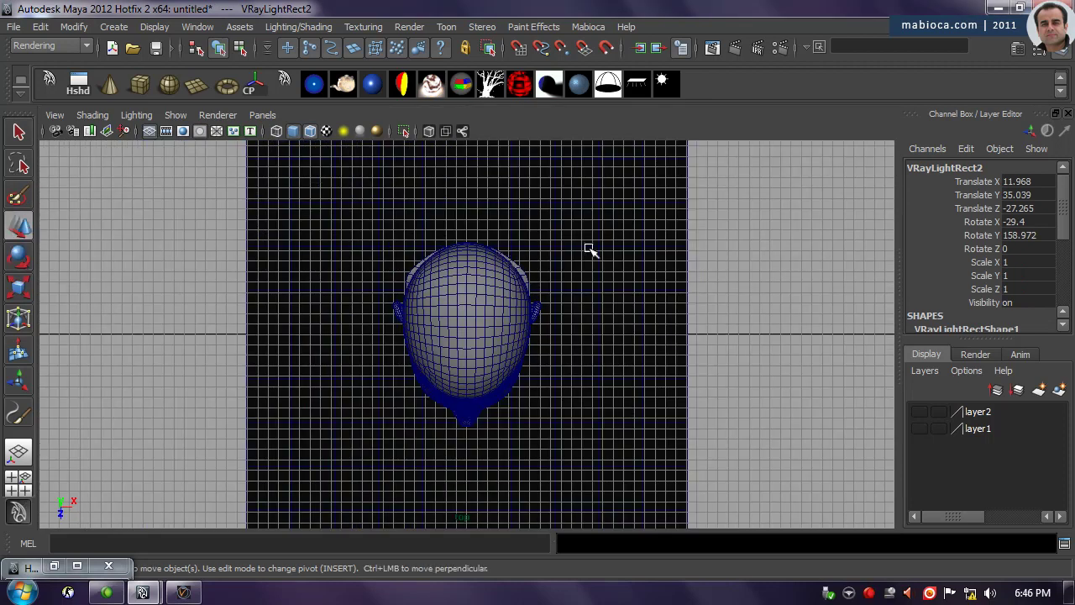
scroll(590, 250, "down", 3)
left_click_drag(548, 151, 578, 232)
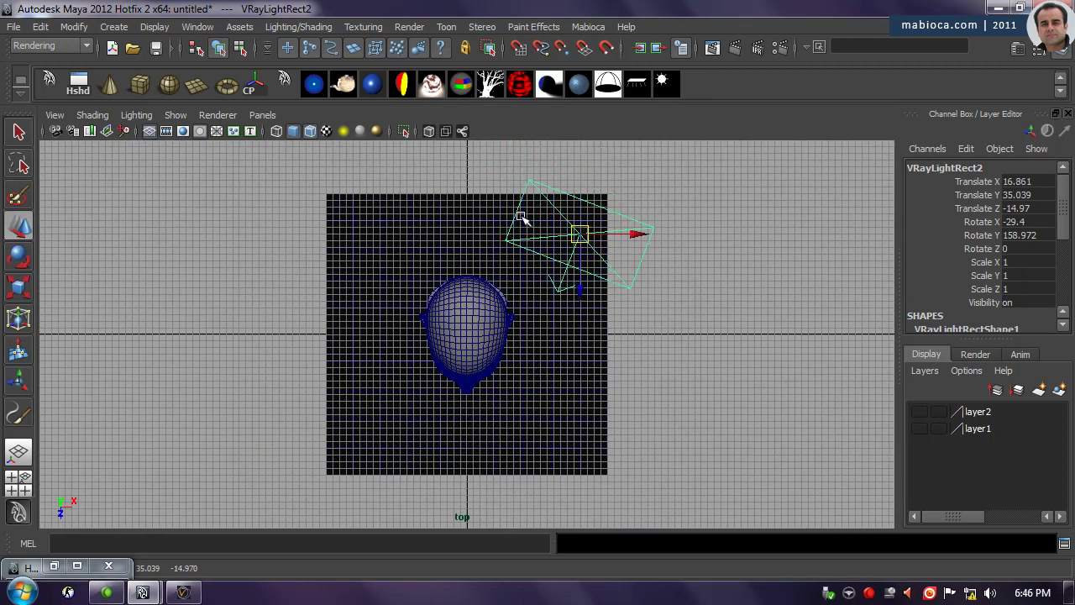
Look through the light to aim it at the head, then return to persp and open its attributes.
left_click(262, 115)
left_click(271, 175)
mouse_move(496, 302)
left_mouse_down("alt")
mouse_move(630, 378)
mouse_move(711, 377)
mouse_move(641, 355)
left_mouse_up("alt")
middle_click_drag(640, 355, 546, 359, "alt")
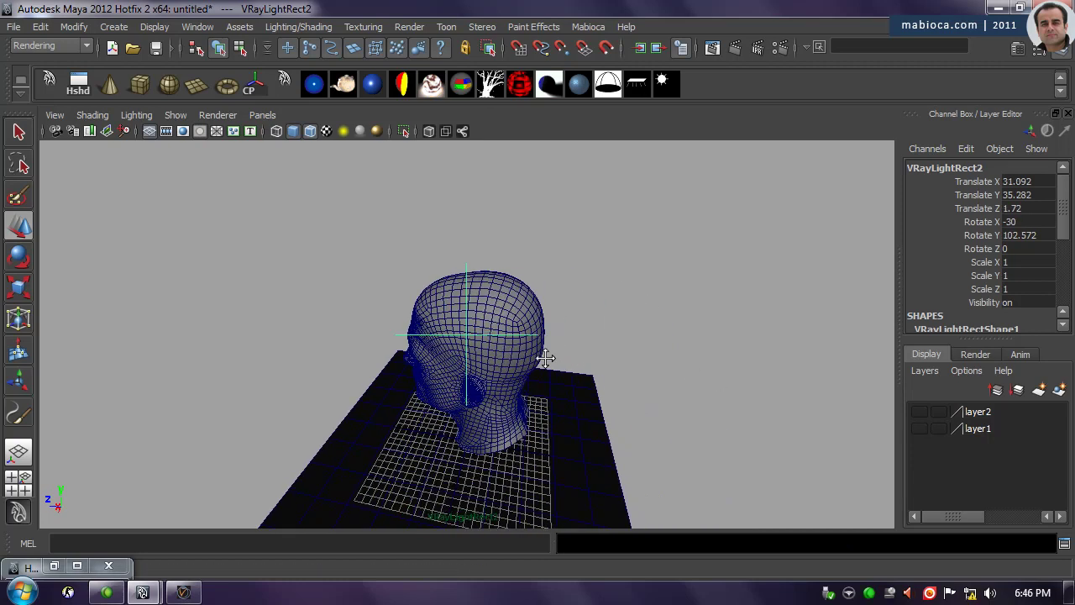
key("space")
left_click_drag(551, 361, 550, 311)
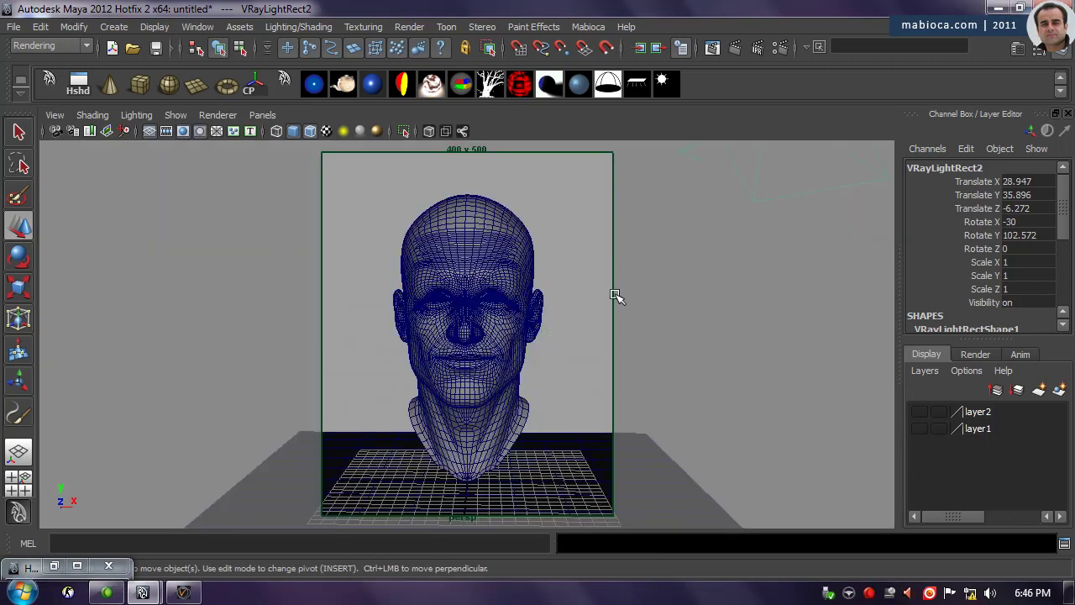
key("ctrl+a")
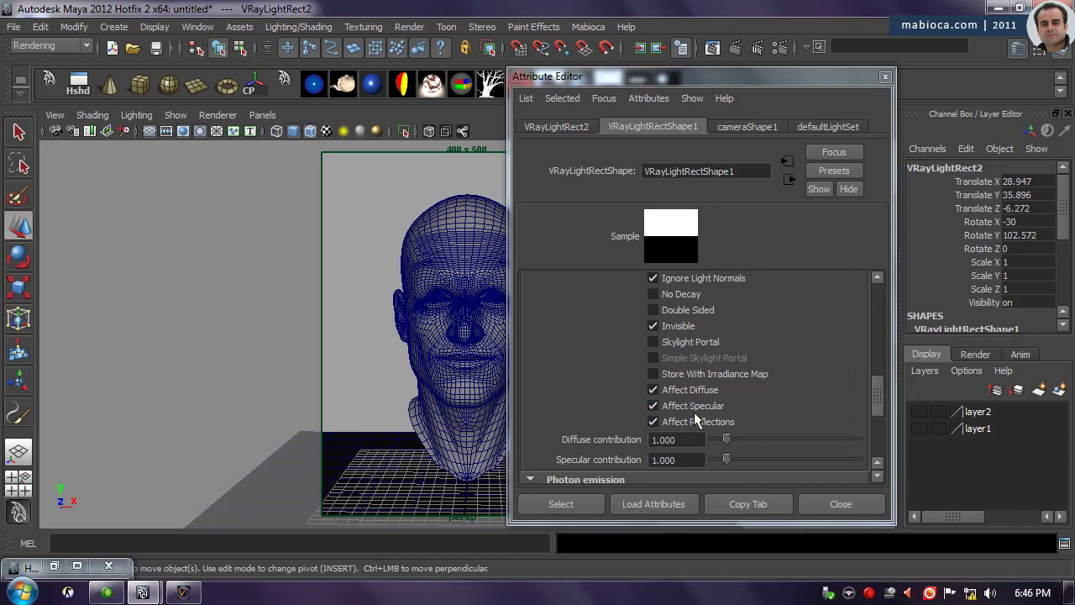
Set the light's U and V size to 4 and its intensity multiplier to 80.
scroll(699, 398, "up", 2)
scroll(700, 396, "up", 3)
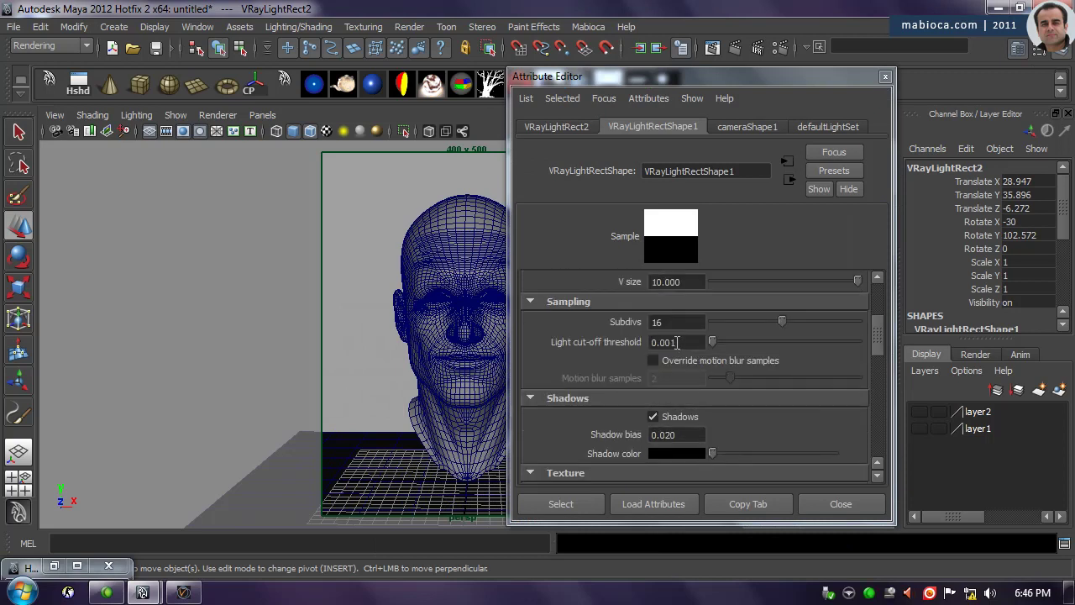
scroll(688, 394, "up", 3)
double_click(688, 412)
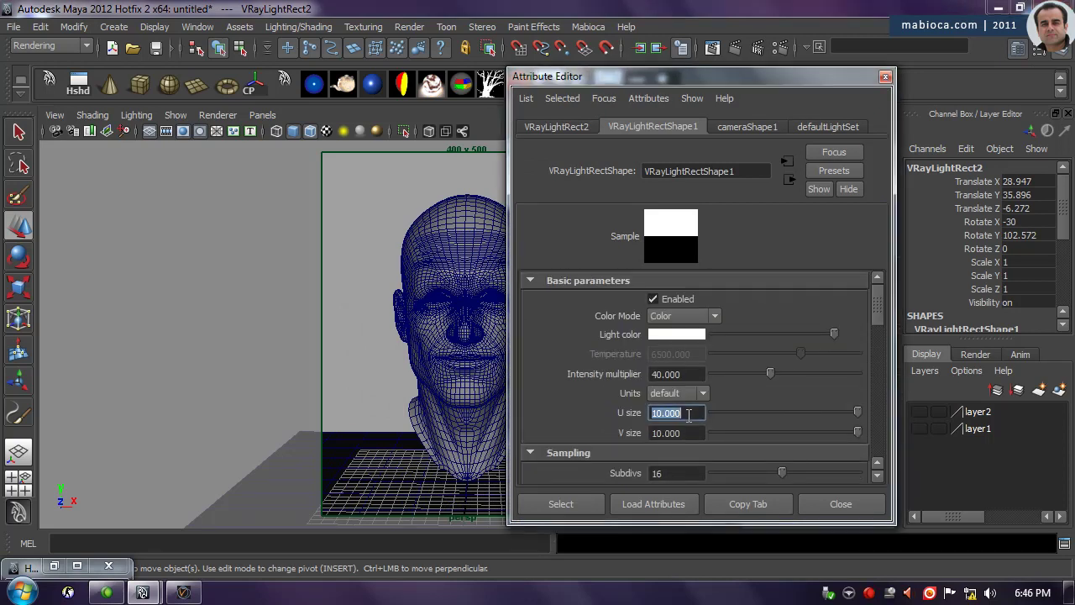
type("4")
key("Tab")
type("4")
key("Return")
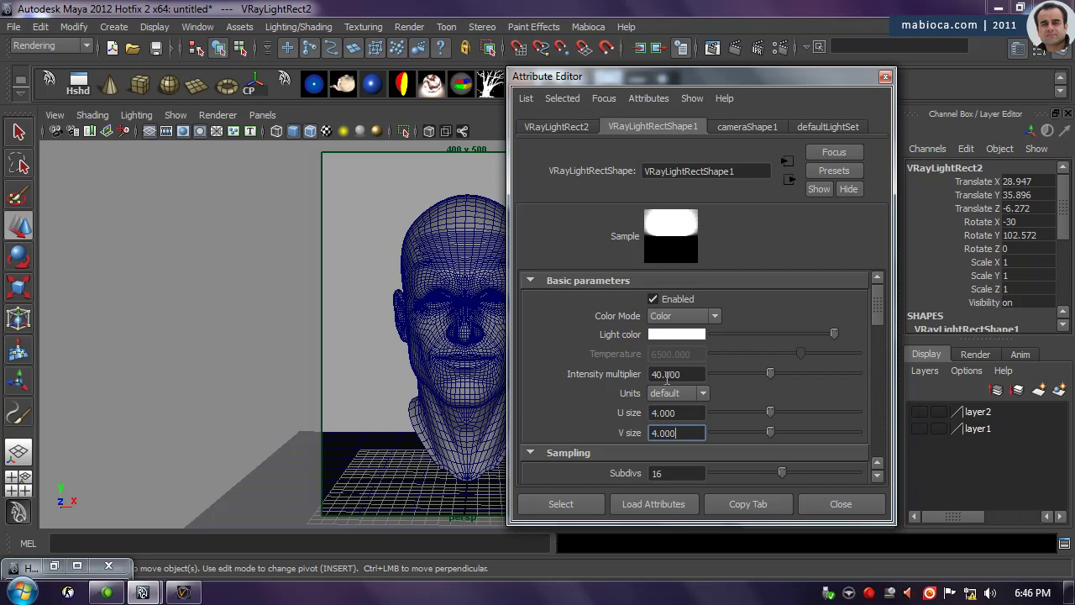
double_click(659, 374)
type("80")
key("Return")
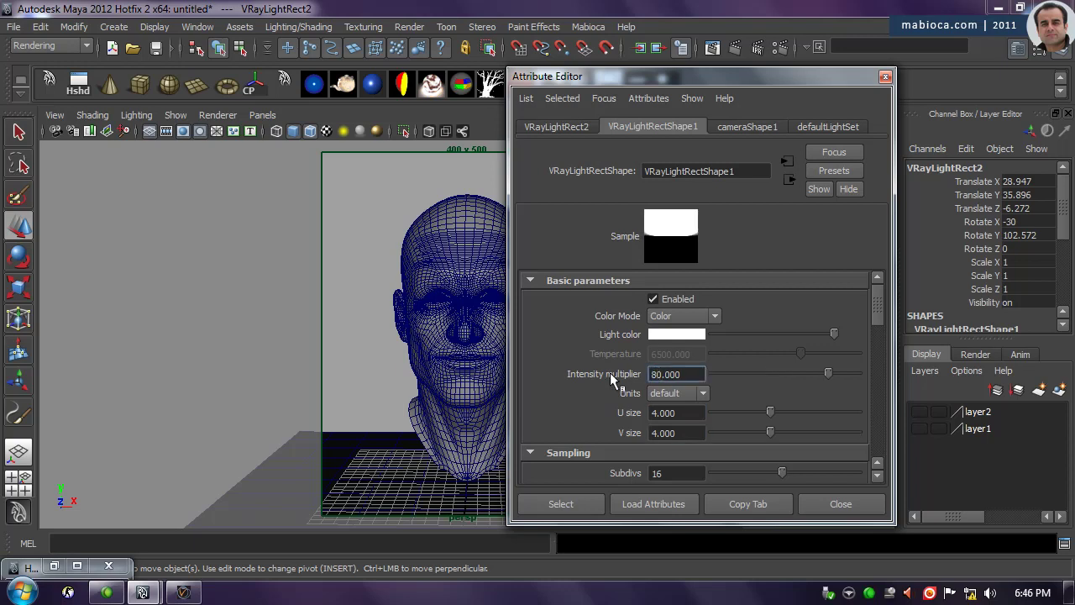
Test-render the head in V-Ray, then go back to the four-view layout.
left_click(885, 76)
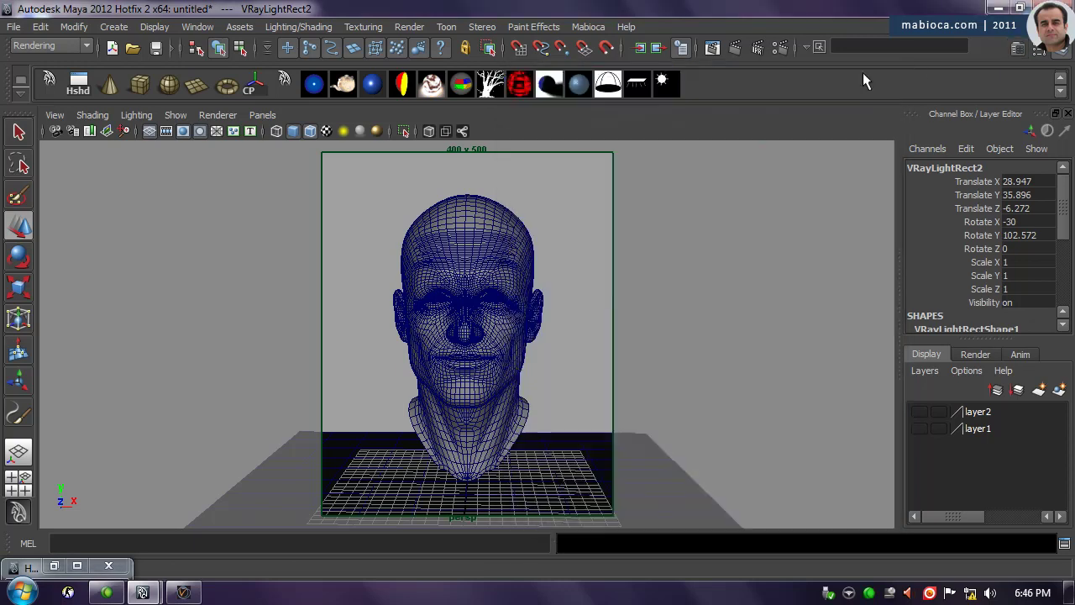
left_click(736, 47)
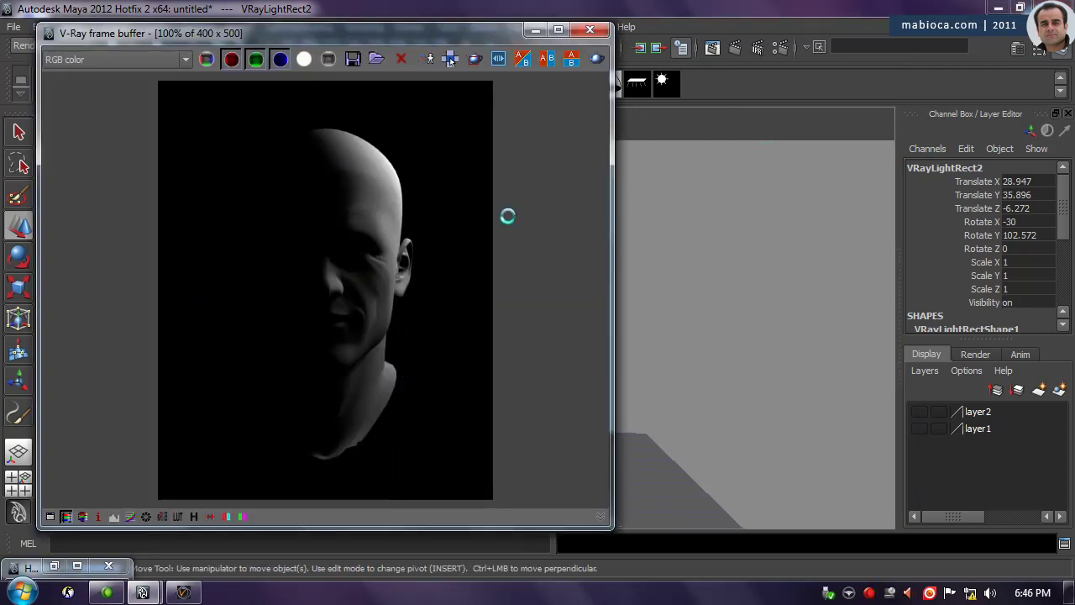
left_click(590, 31)
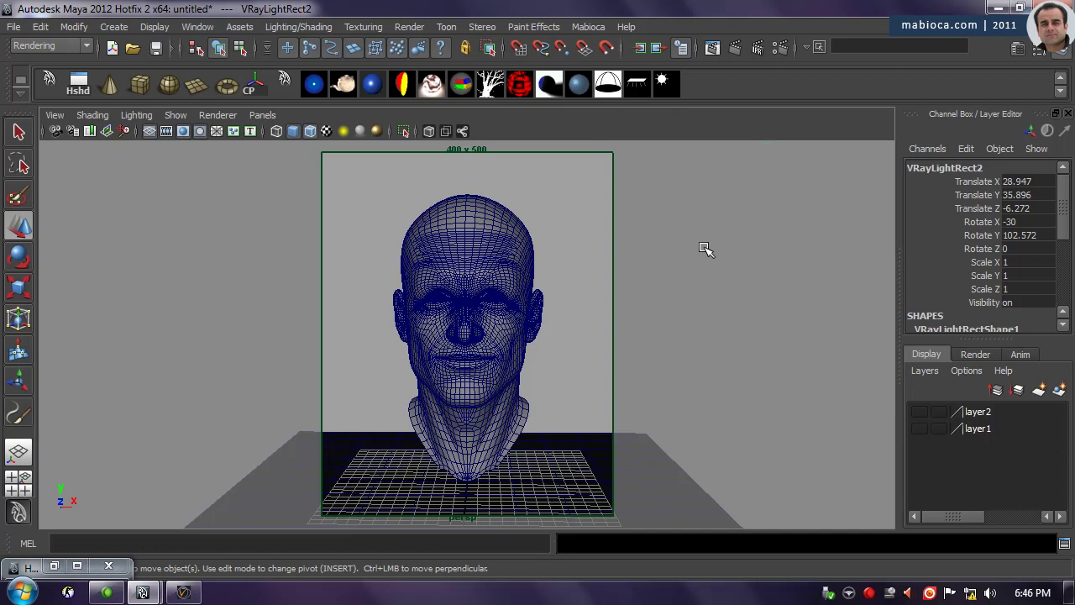
key("space")
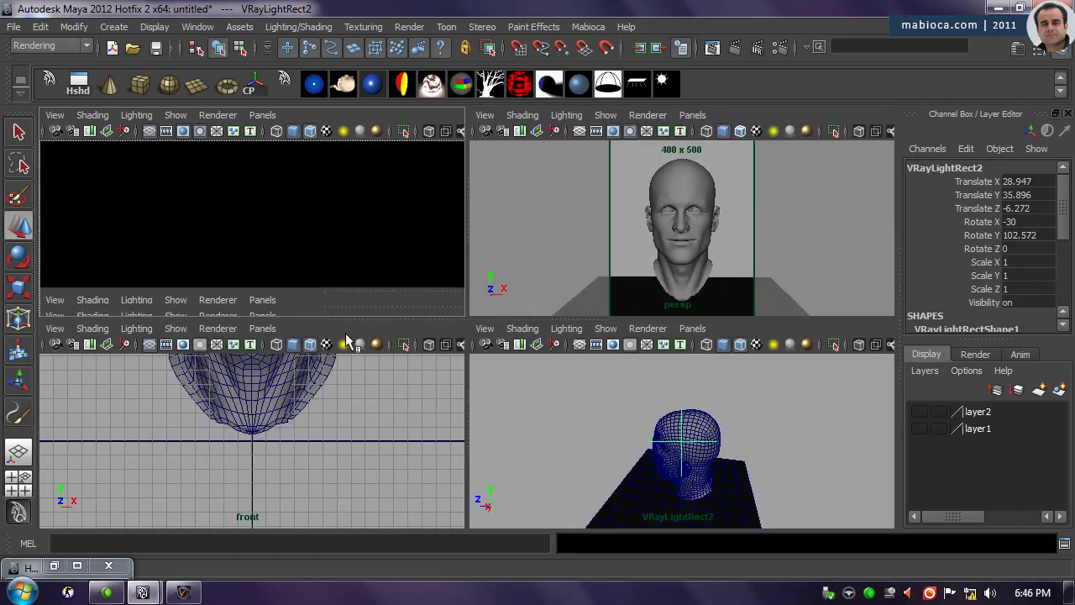
Move the light lower and closer to the head in the front and top views.
scroll(338, 402, "down", 3)
scroll(338, 401, "down", 3)
left_click_drag(314, 367, 288, 389)
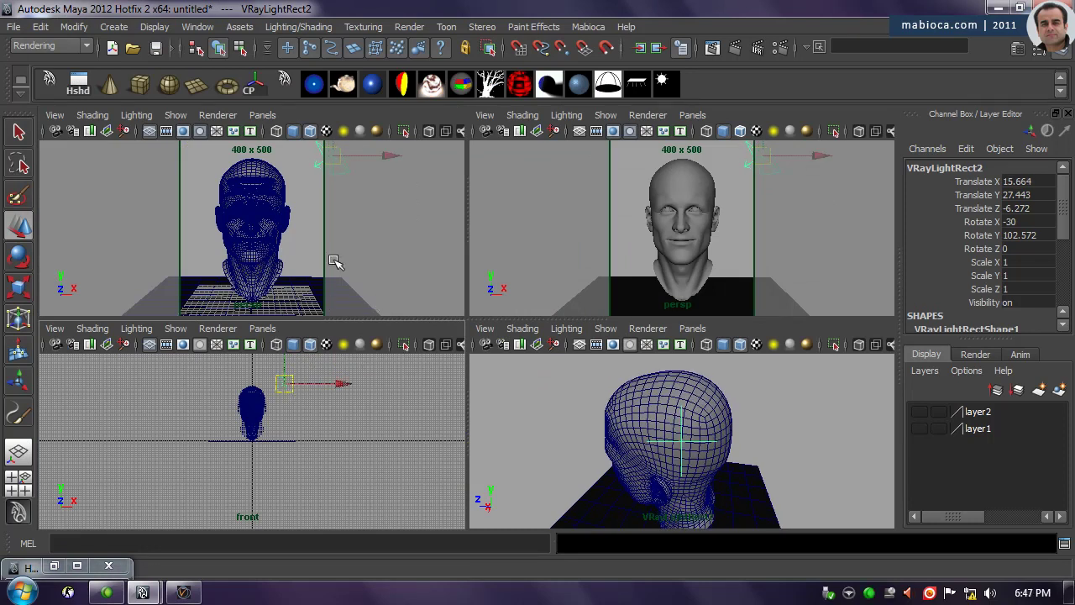
key("space")
left_click_drag(268, 231, 212, 234)
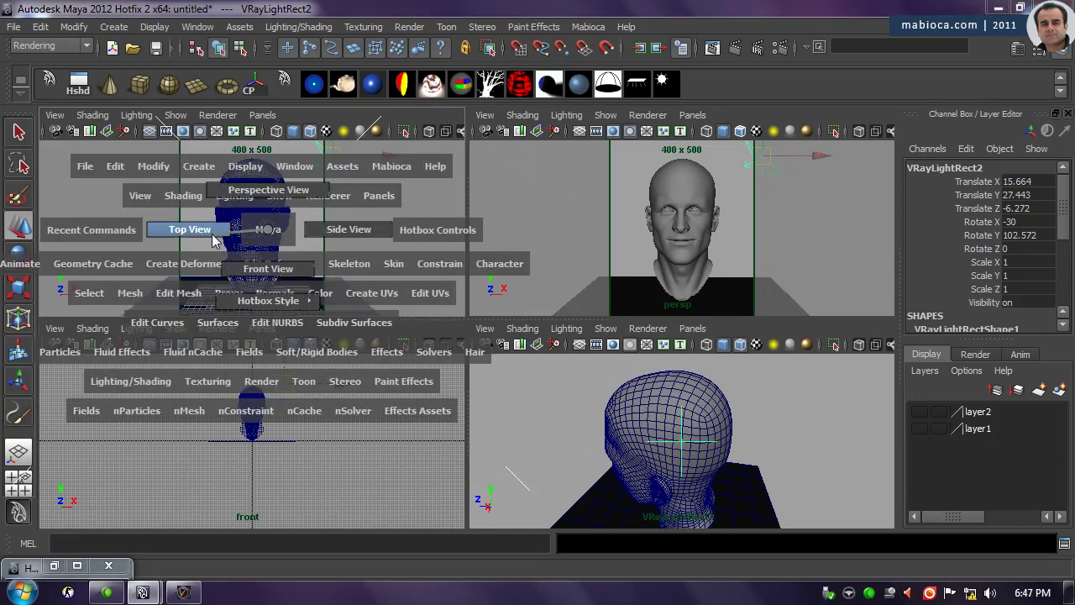
left_click_drag(308, 213, 312, 233)
Rotate the light to tilt down toward the face and maximise the perspective view.
key("e")
left_click_drag(355, 278, 361, 277)
key("space")
right_click_drag(664, 238, 619, 233, "alt")
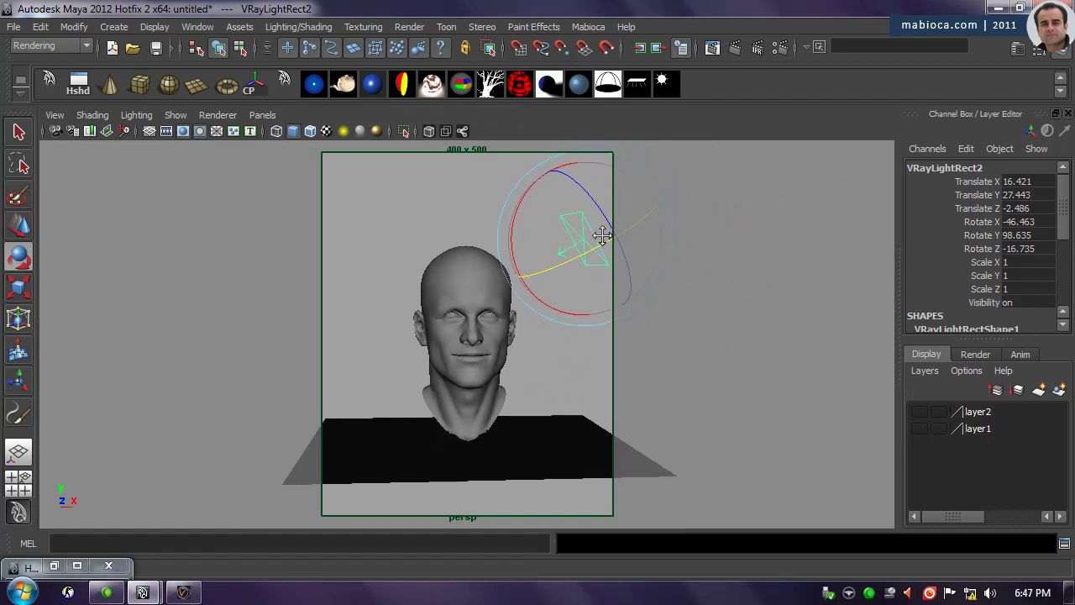
left_click_drag(605, 233, 619, 235, "alt")
Test-render the new light position, then uncheck Invisible so the light appears in renders.
left_click(736, 48)
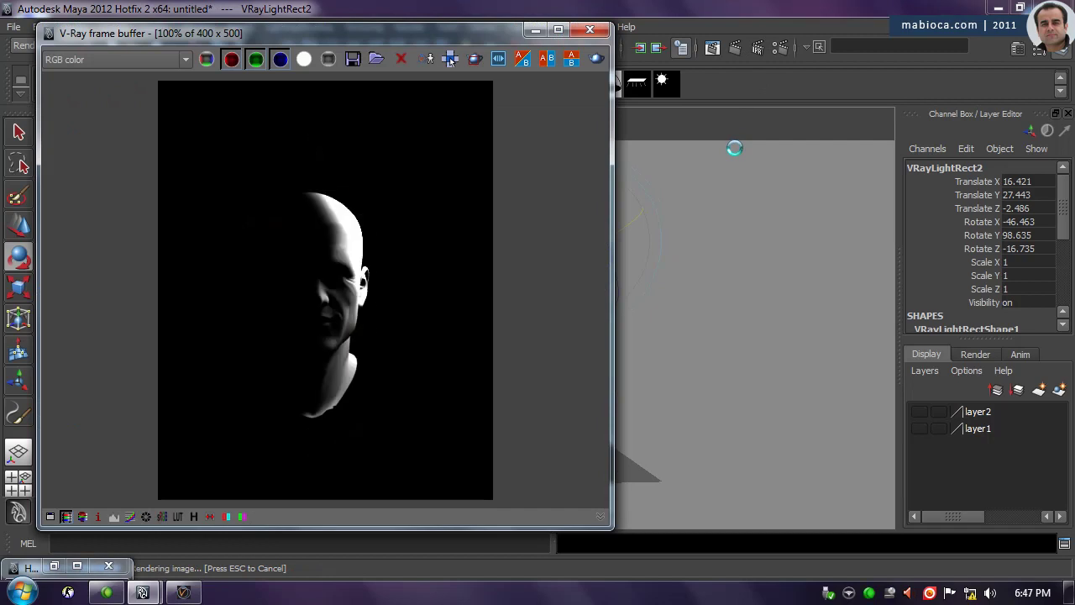
left_click(606, 27)
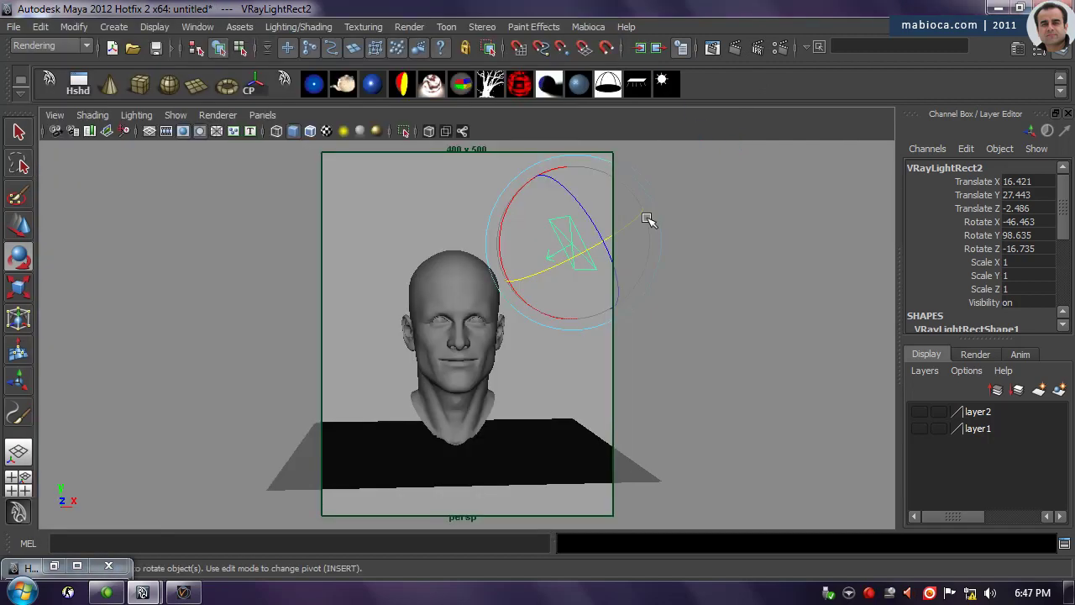
key("ctrl+a")
scroll(718, 361, "down", 5)
scroll(716, 375, "down", 3)
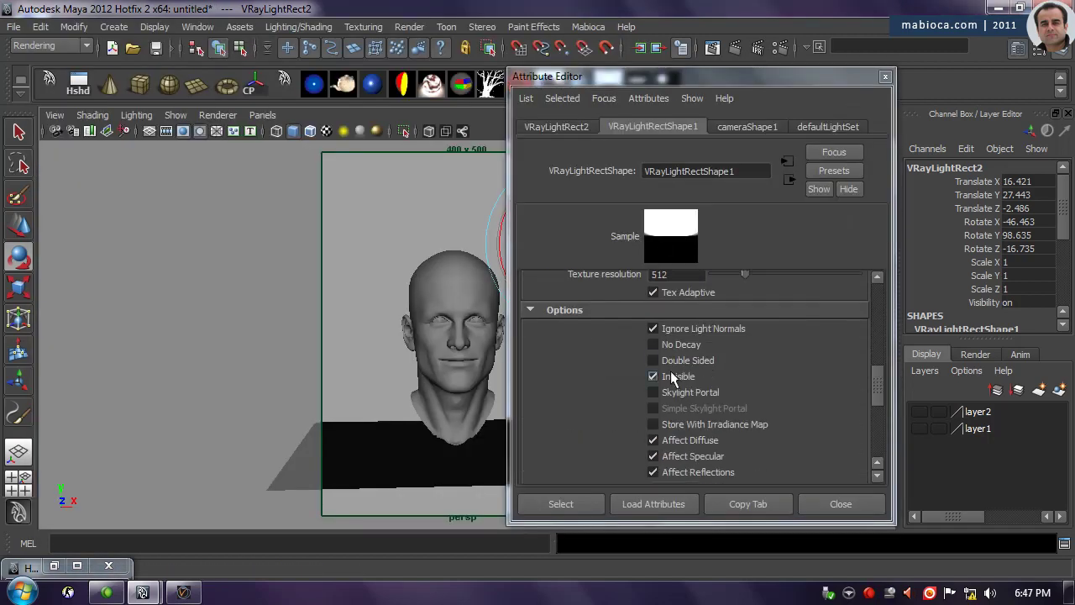
left_click(670, 375)
Lower the light's intensity multiplier to 60 and re-render the head.
scroll(788, 388, "up", 10)
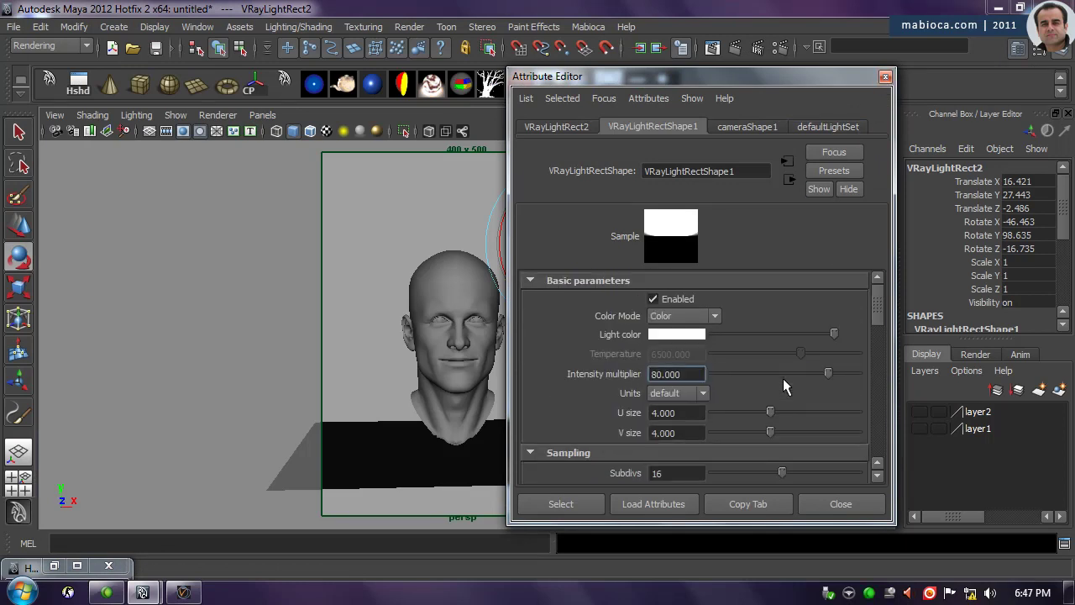
type("6")
key("Return")
left_click(887, 79)
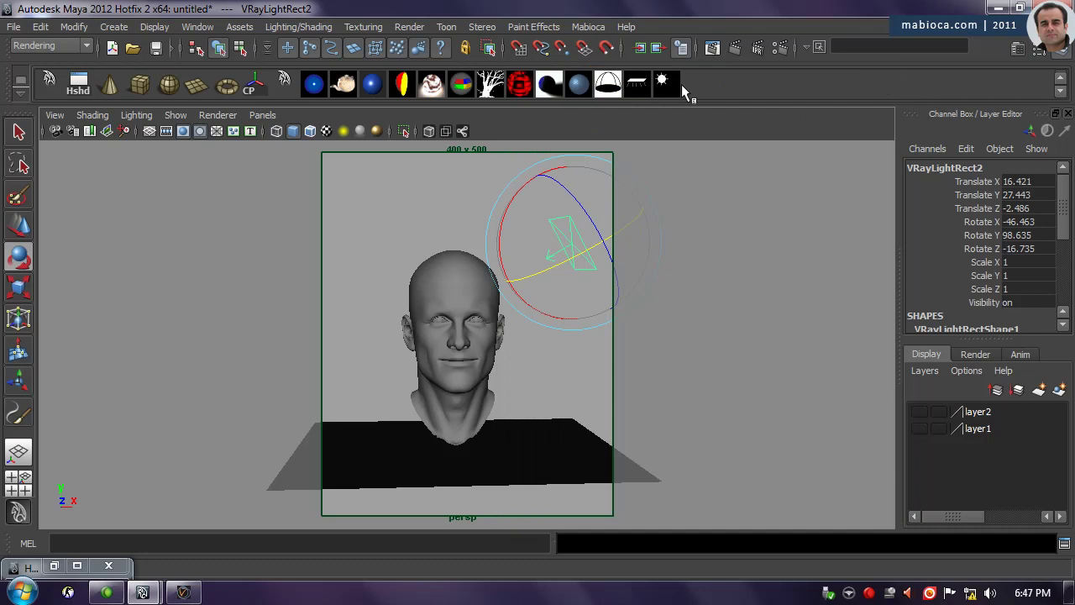
left_click(733, 48)
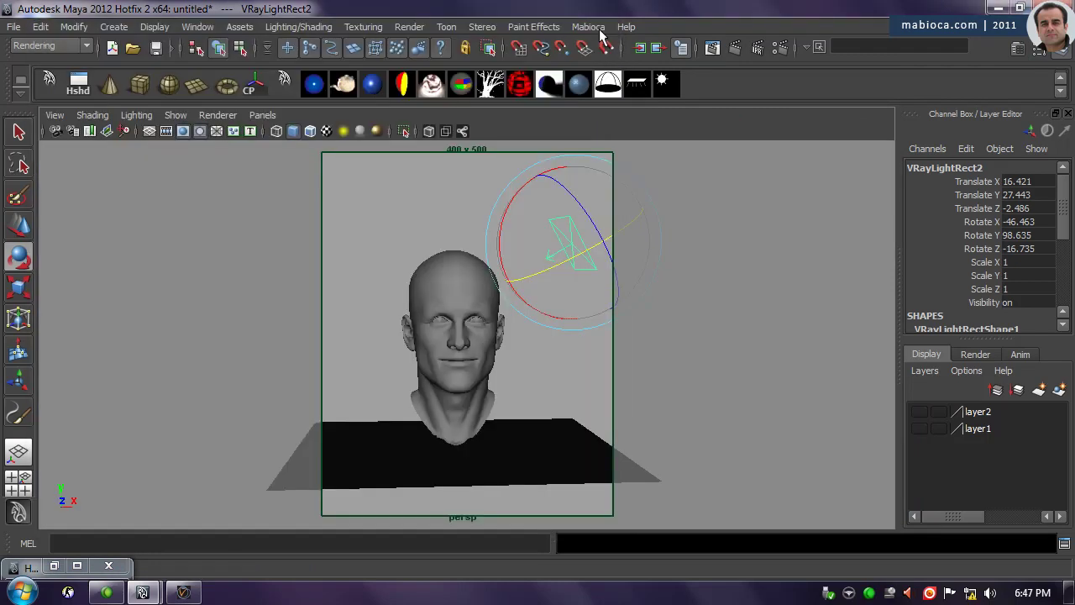
left_click(590, 30)
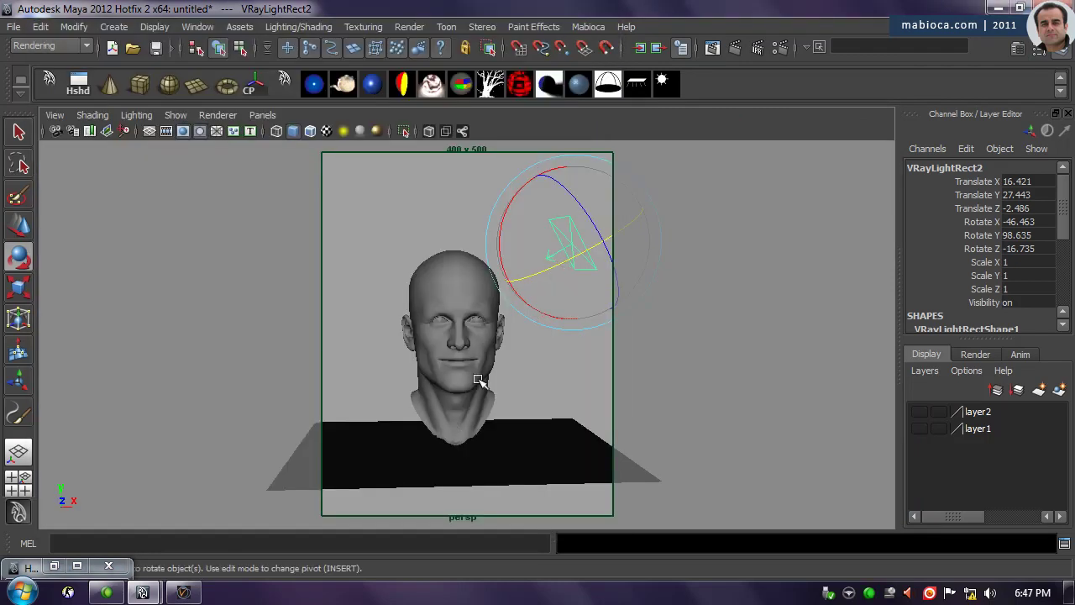
Select pPlane1 and scale it uniformly up to 71.558 on all axes.
left_click(376, 420)
left_click(371, 84)
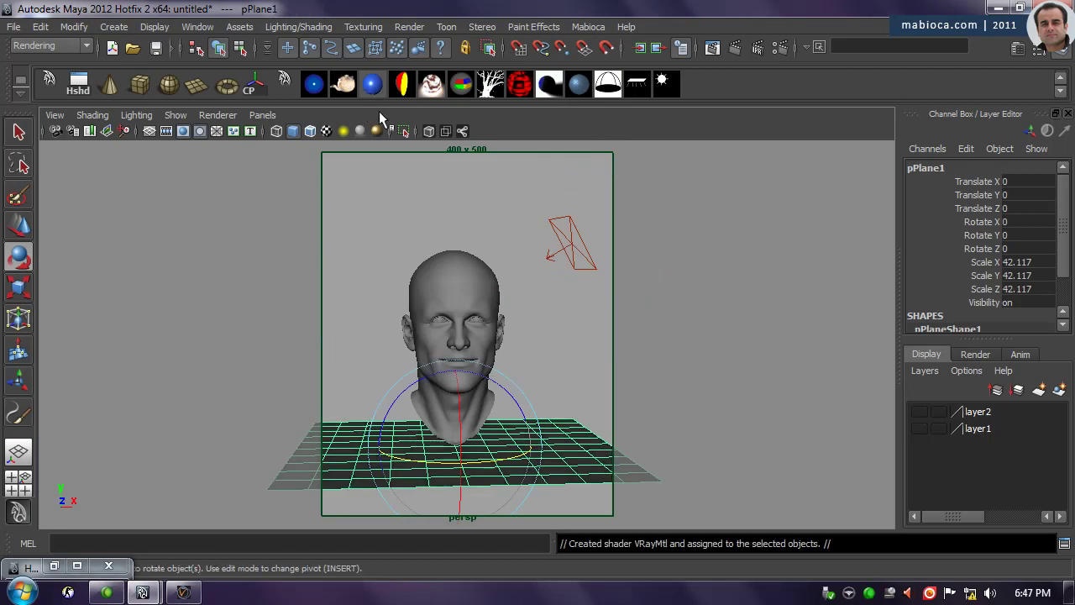
left_click(885, 76)
key("r")
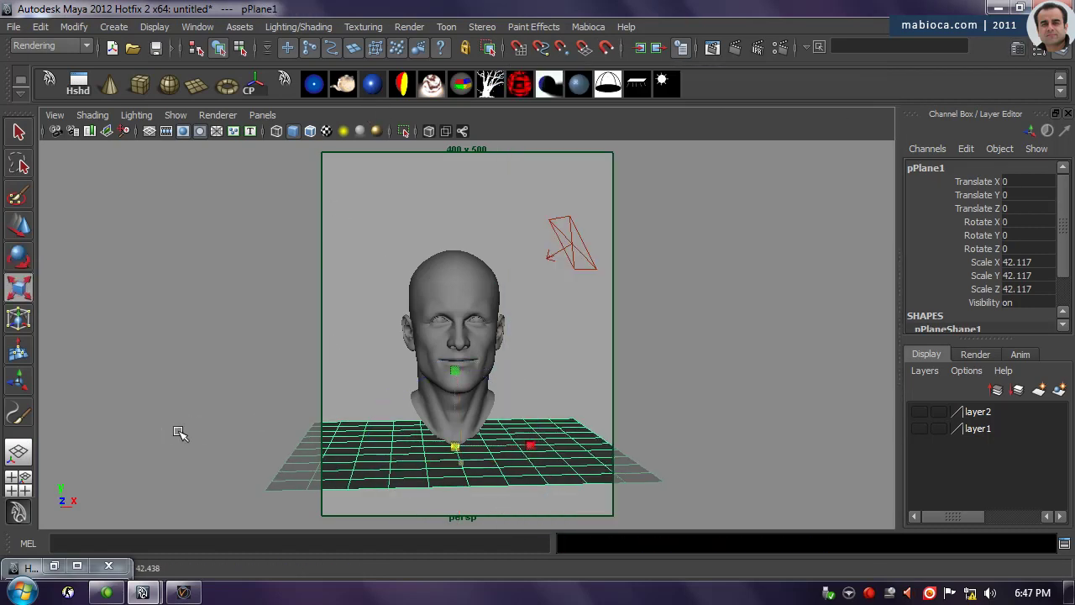
left_click_drag(443, 432, 442, 435)
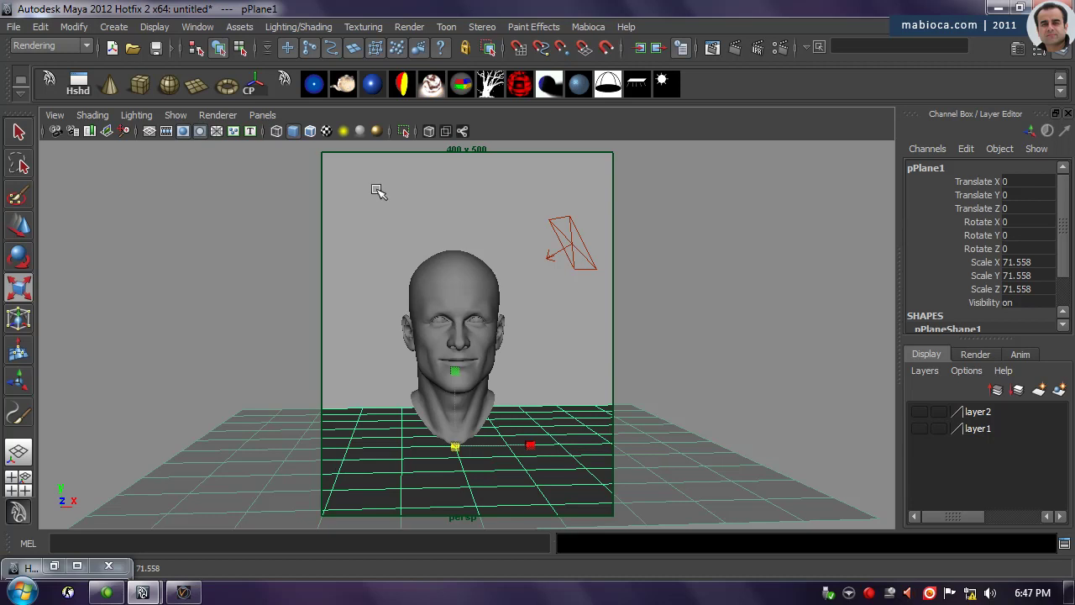
mouse_move(576, 293)
left_mouse_down("alt")
mouse_move(563, 286)
mouse_move(576, 293)
mouse_move(535, 297)
mouse_move(598, 164)
left_mouse_up("alt")
In Render Settings' VRay Environment section, turn on Use environment volume.
left_click(781, 46)
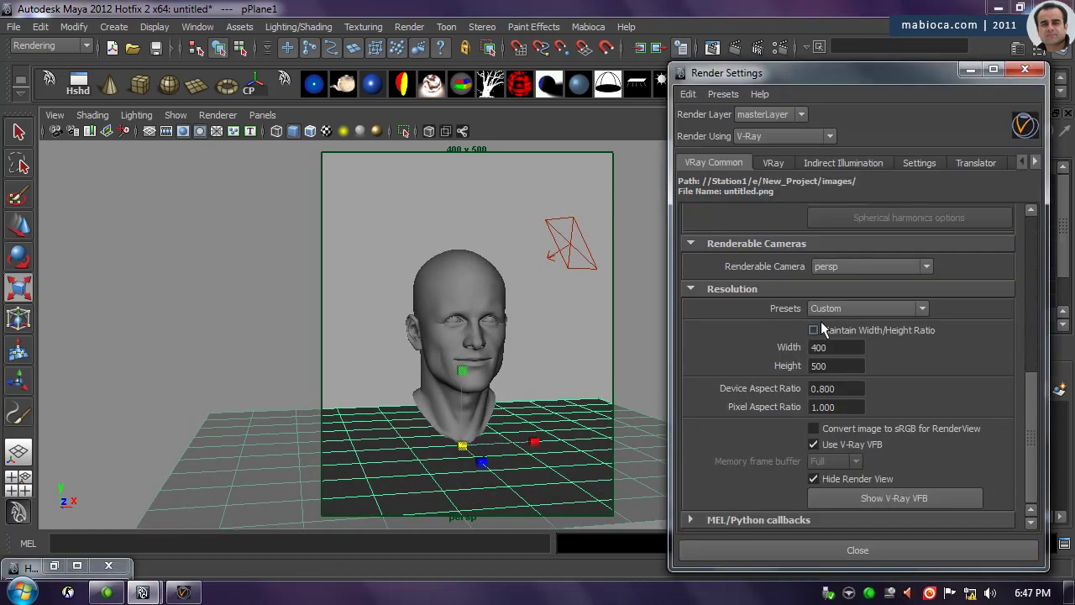
left_click(773, 165)
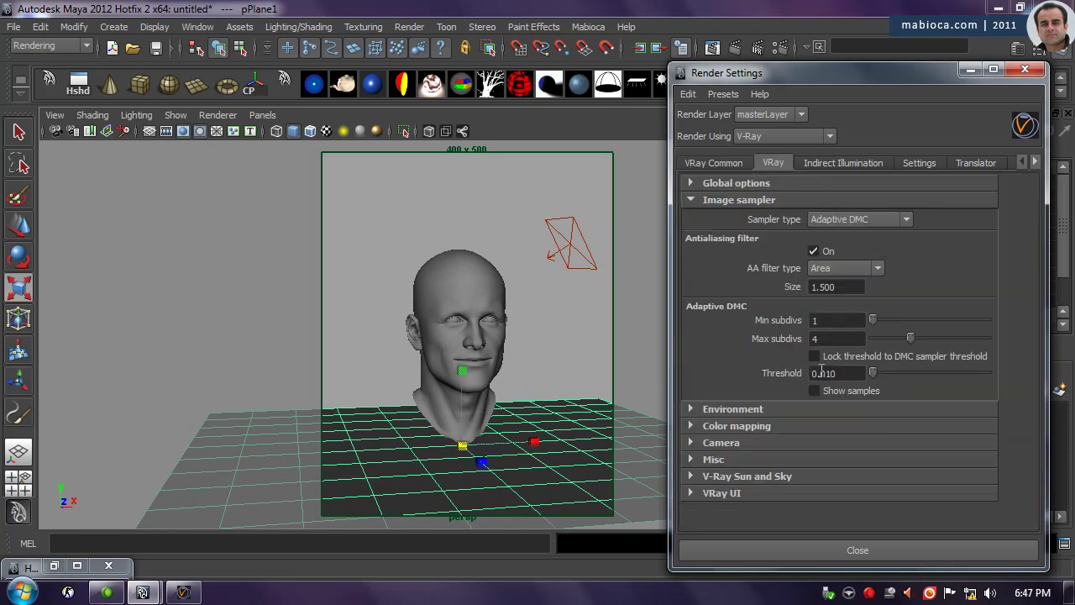
left_click(754, 411)
scroll(799, 433, "down", 2)
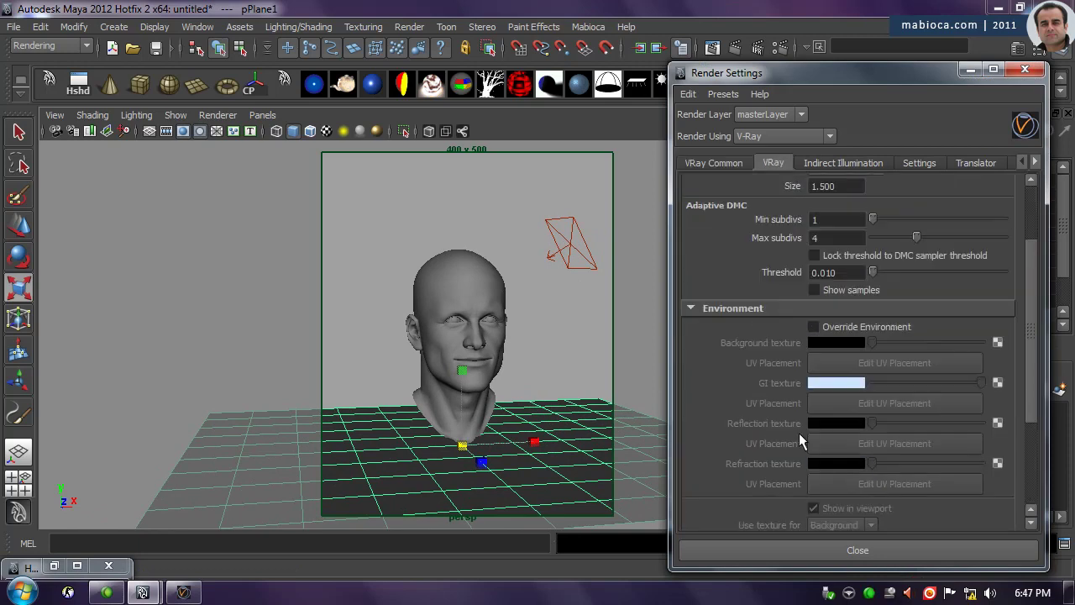
scroll(798, 433, "down", 2)
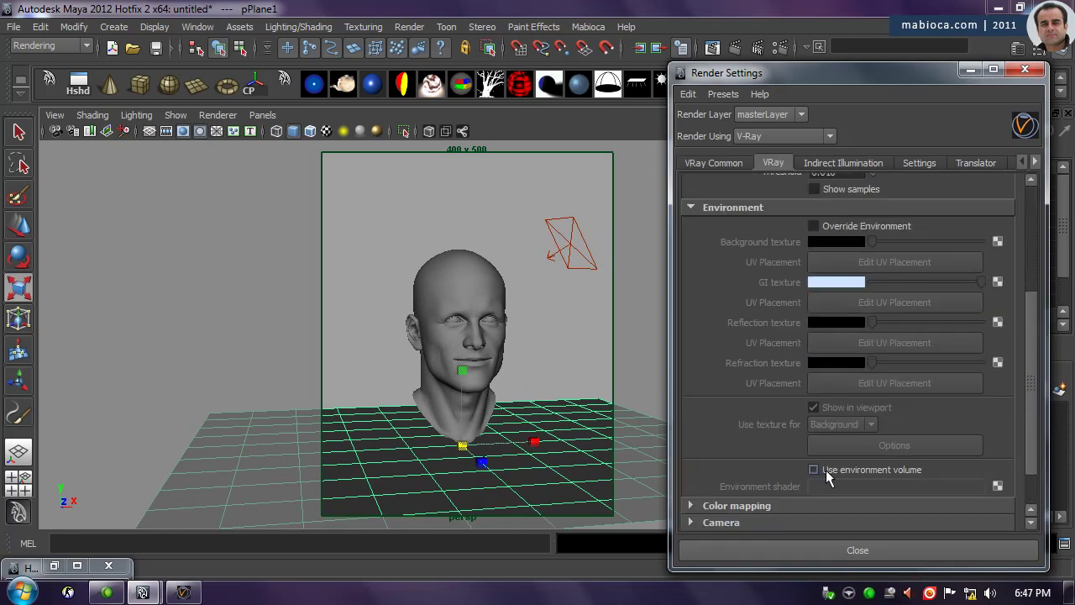
left_click(889, 469)
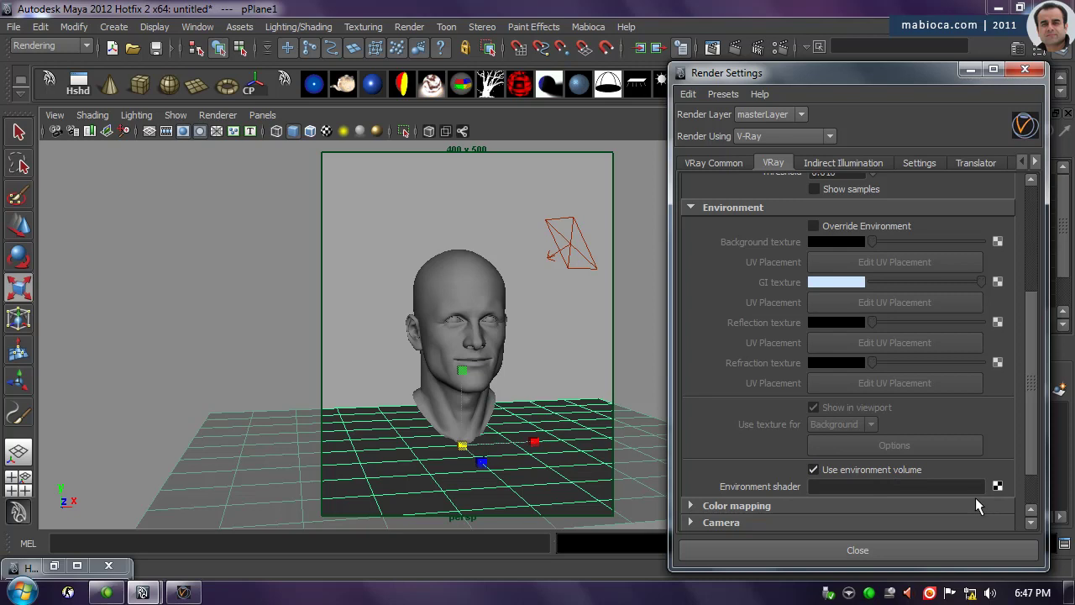
Map the environment shader to a new VRay Environment Fog node and open its attributes.
left_click(997, 485)
left_click(222, 128)
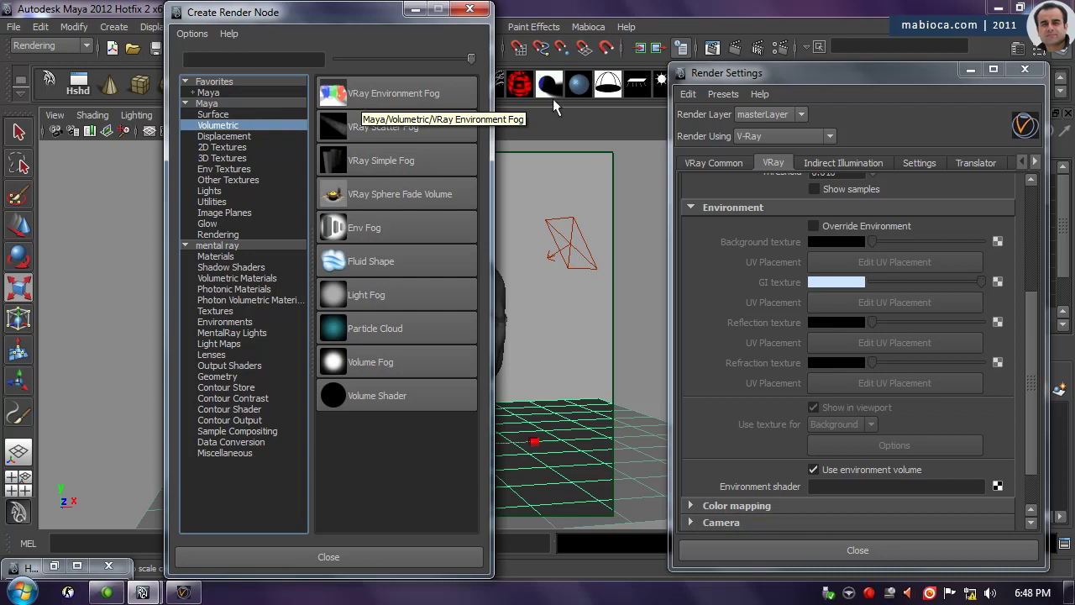
left_click(436, 99)
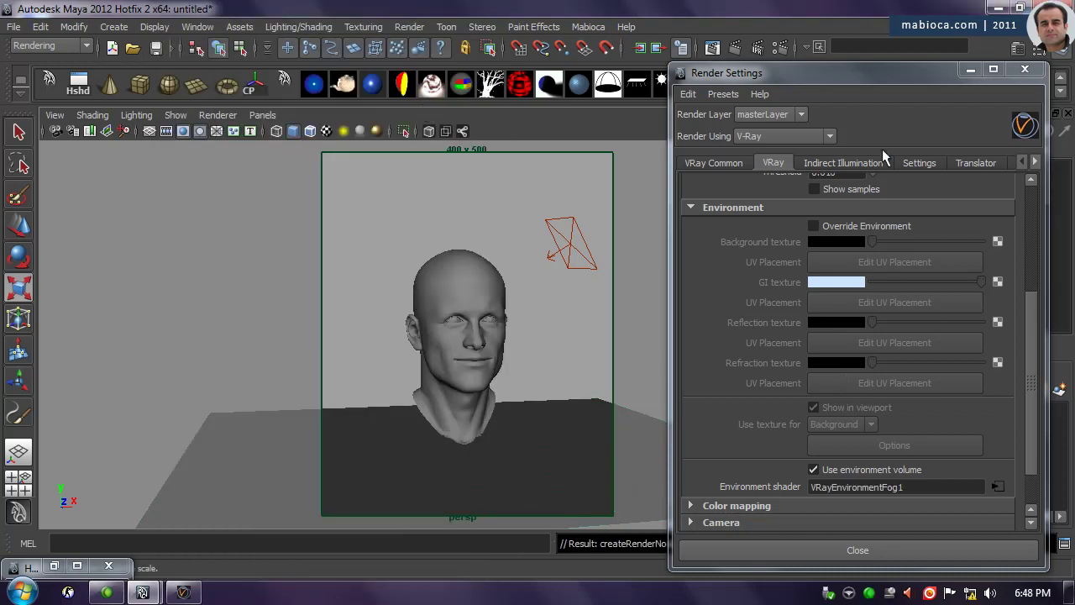
left_click(997, 486)
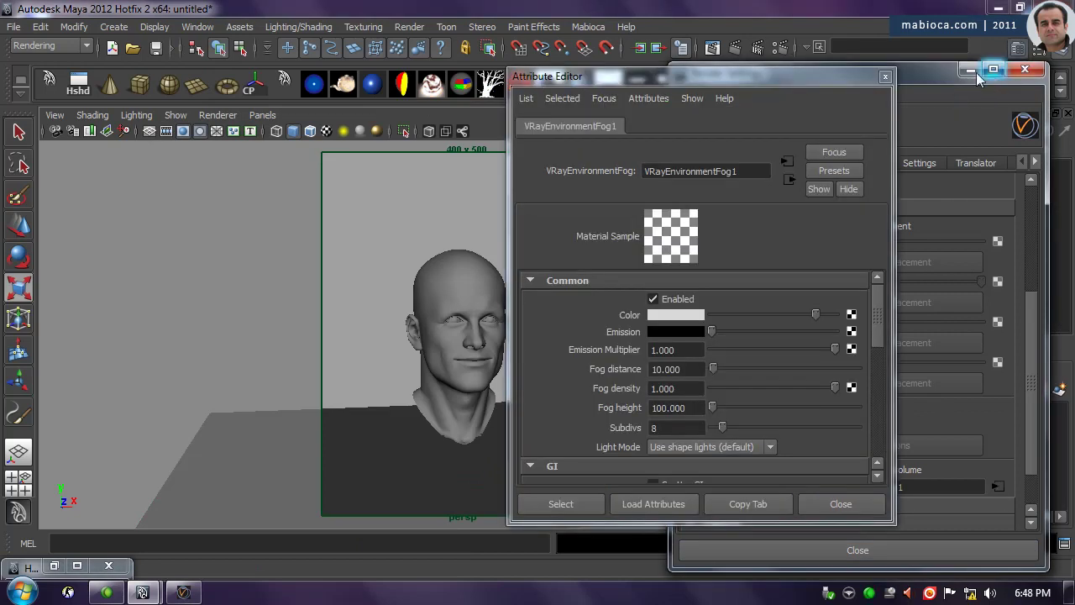
Test-render the fogged scene in the V-Ray frame buffer.
left_click(974, 72)
left_click_drag(723, 86, 861, 112)
left_click(729, 47)
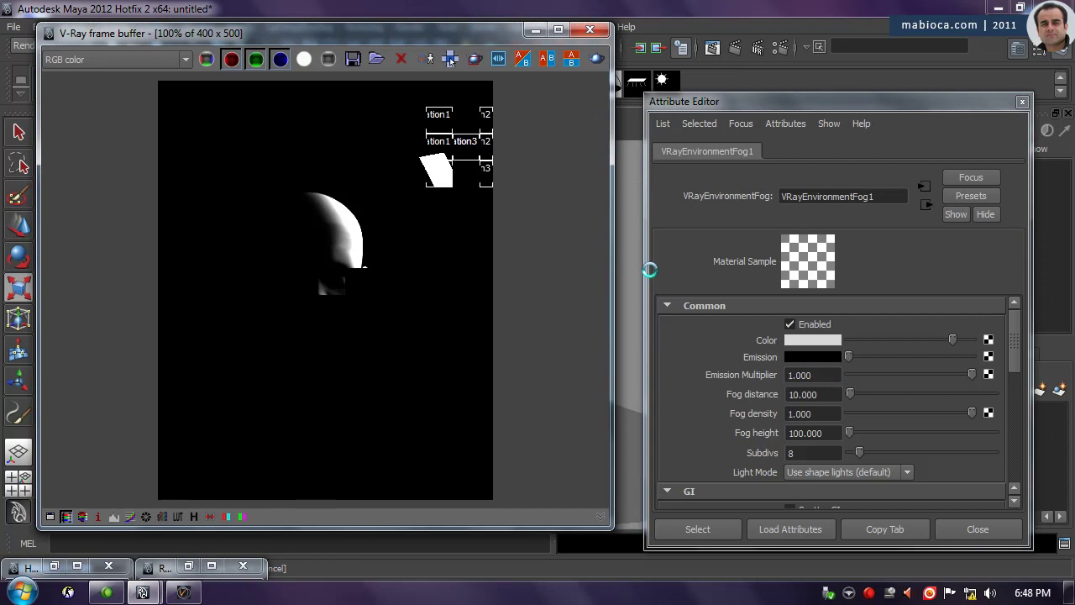
left_click(597, 31)
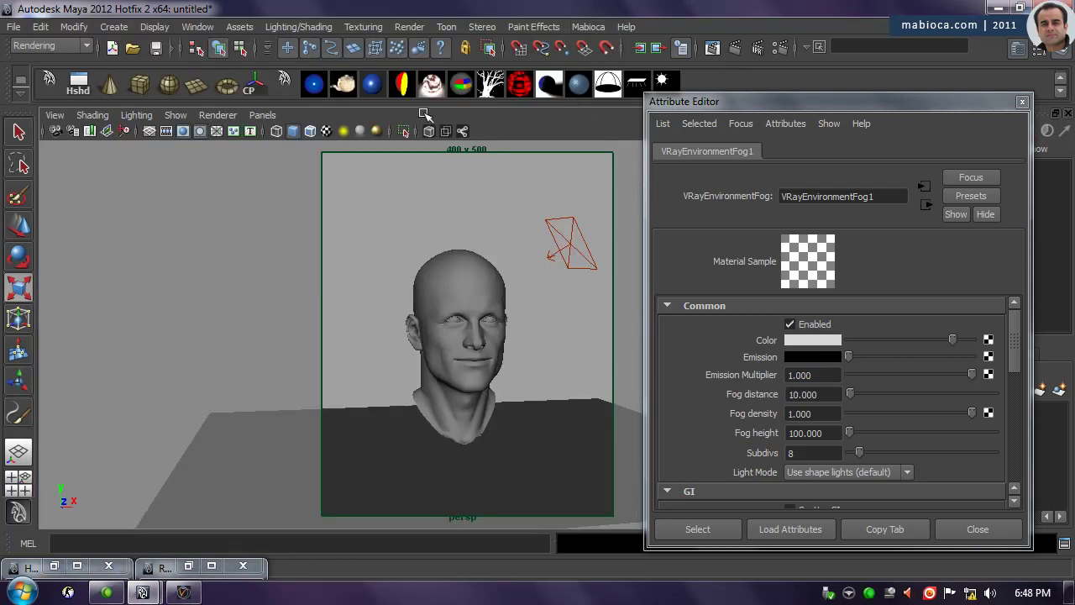
Hide layer1 and show layer2 to reveal the horizon backdrop.
mouse_move(896, 105)
left_mouse_down()
mouse_move(699, 84)
mouse_move(337, 88)
left_mouse_up()
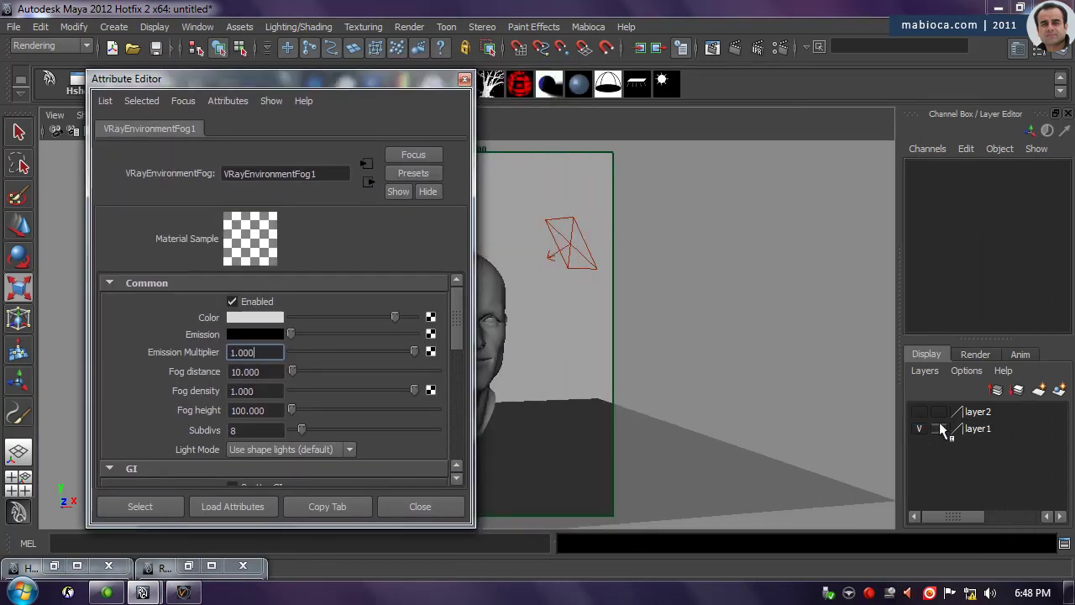
left_click(919, 428)
left_click(918, 411)
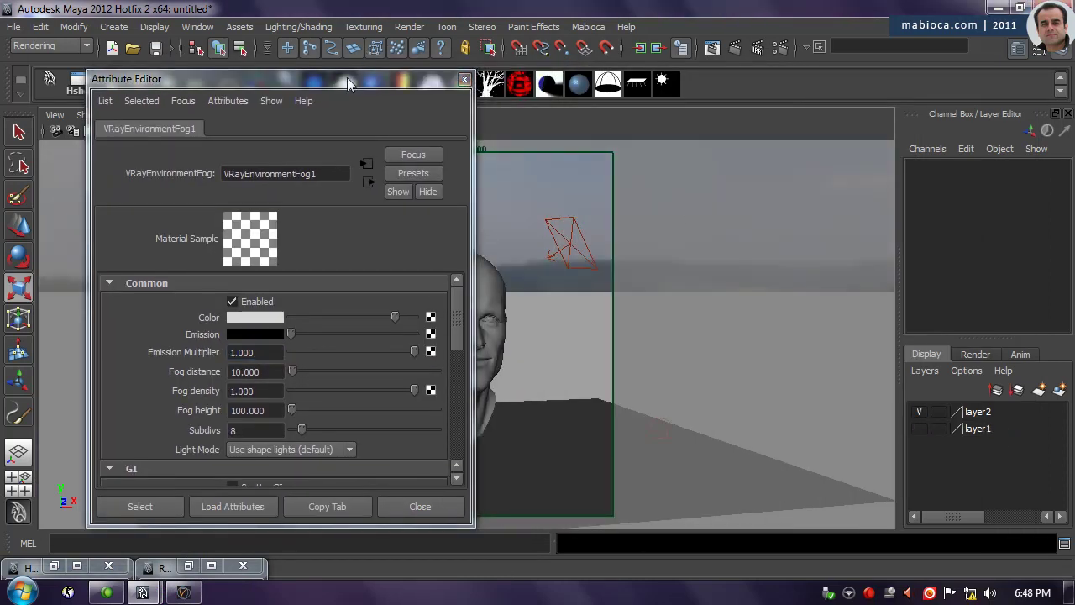
left_click_drag(346, 78, 916, 97)
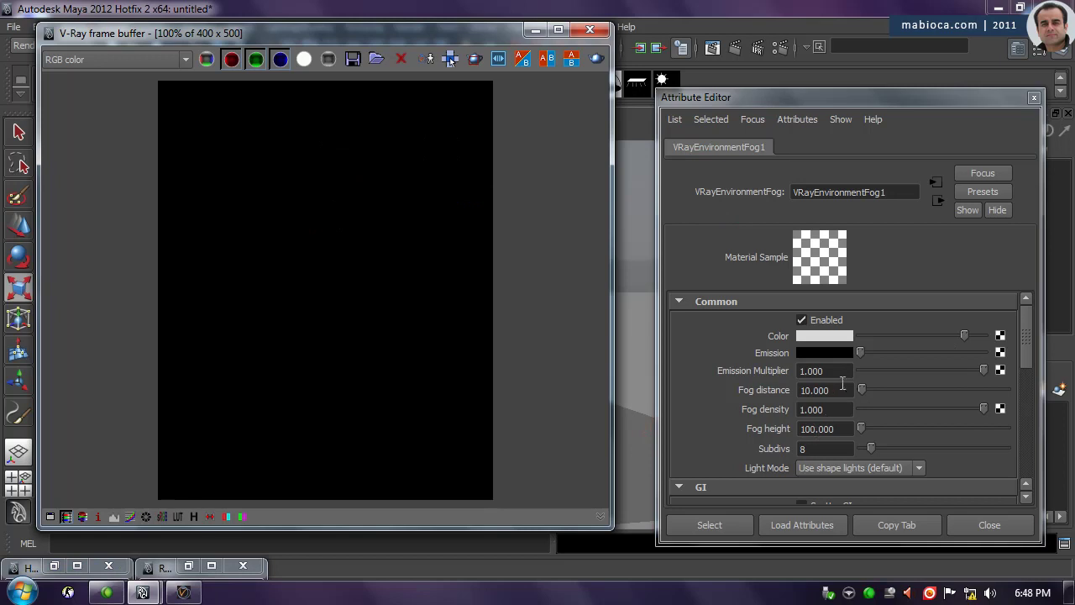
Set VRayEnvironmentFog1's Fog height to 10 and render the low bluish ground fog.
left_click(843, 426)
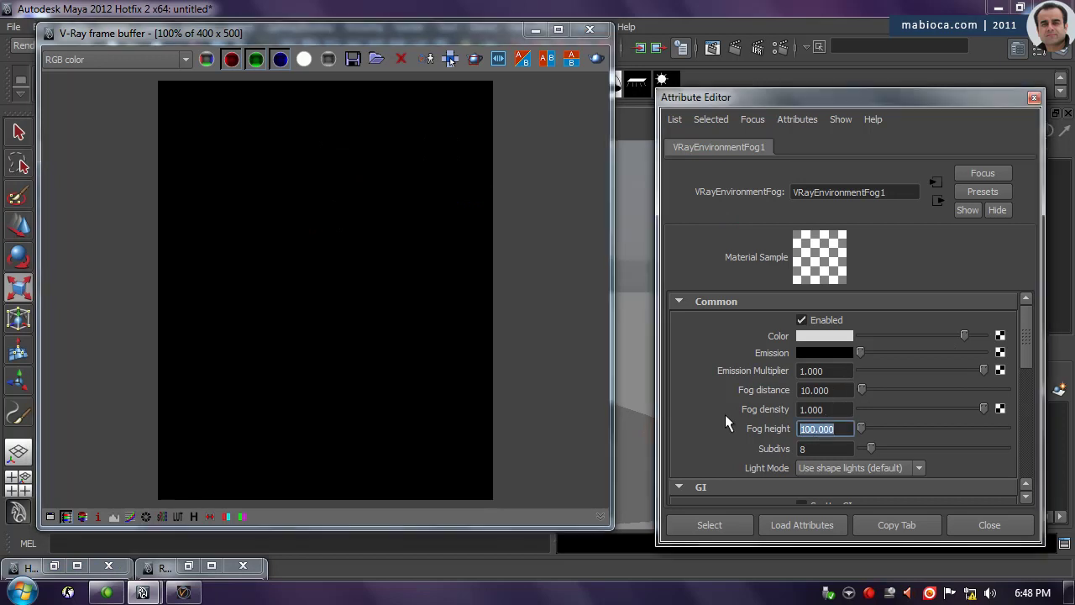
type("1.000")
double_click(816, 430)
type("10.000")
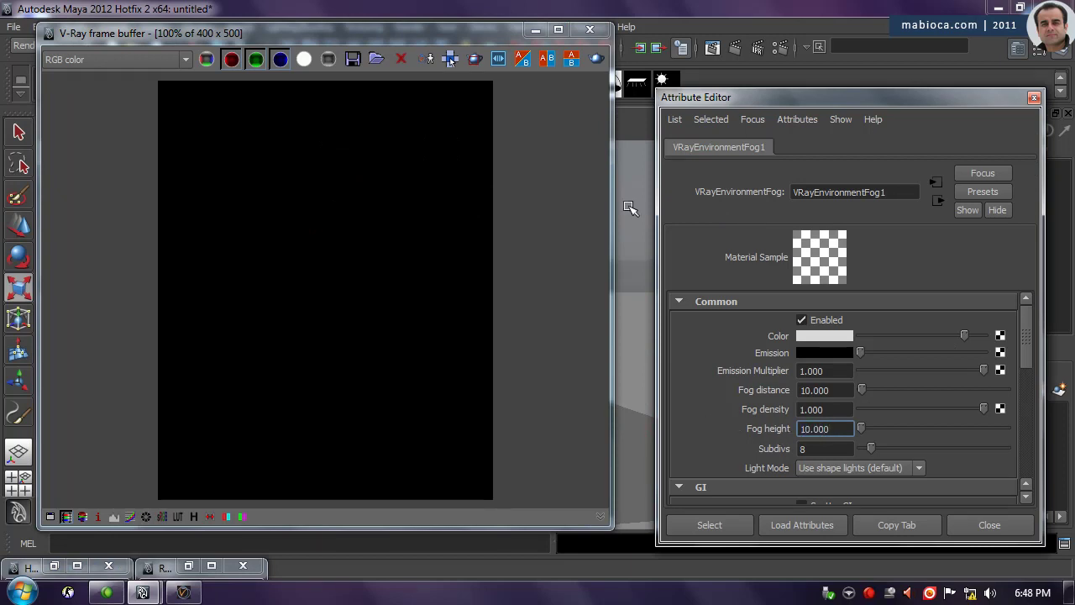
left_click(600, 59)
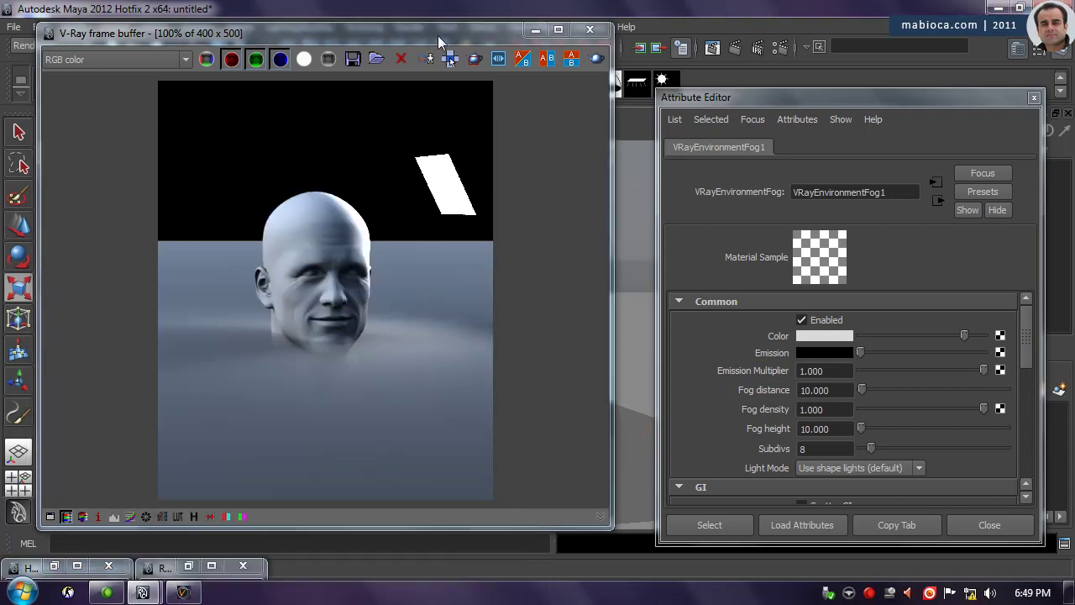
mouse_move(438, 35)
left_mouse_down()
mouse_move(257, 33)
mouse_move(432, 30)
mouse_move(324, 31)
mouse_move(412, 28)
left_mouse_up()
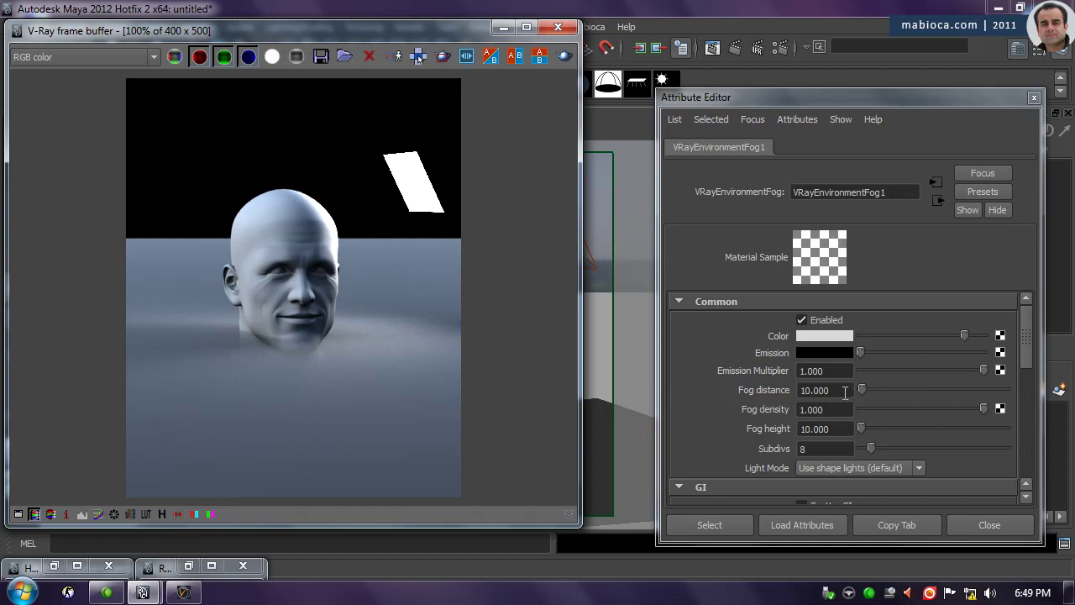
Set Fog distance and Fog height to 100, minimise the frame buffer, and show four views.
left_click_drag(843, 391, 661, 395)
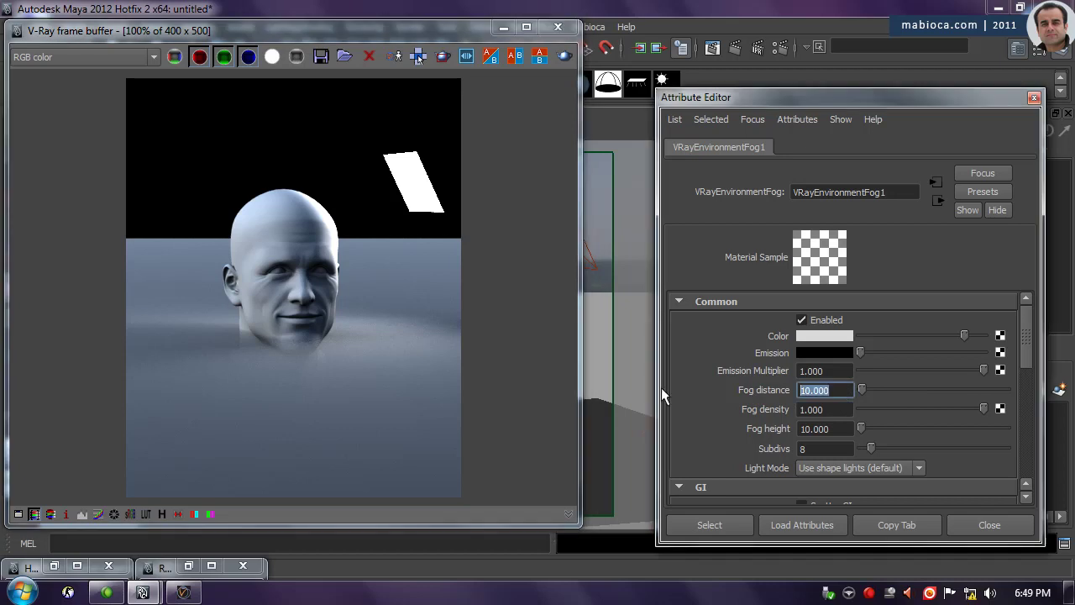
type("100")
key("Return")
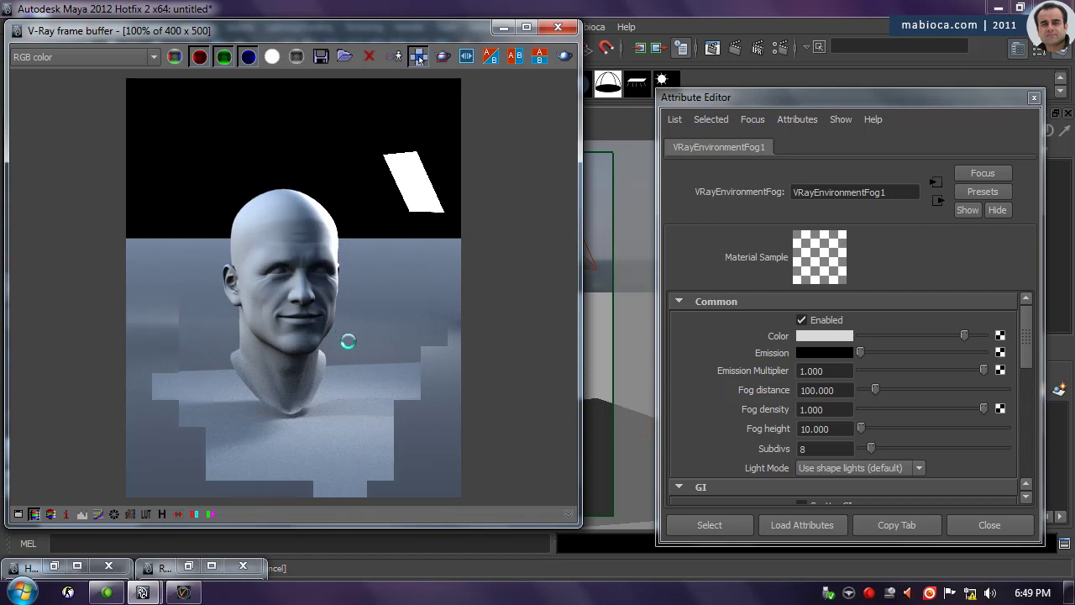
left_click(838, 427)
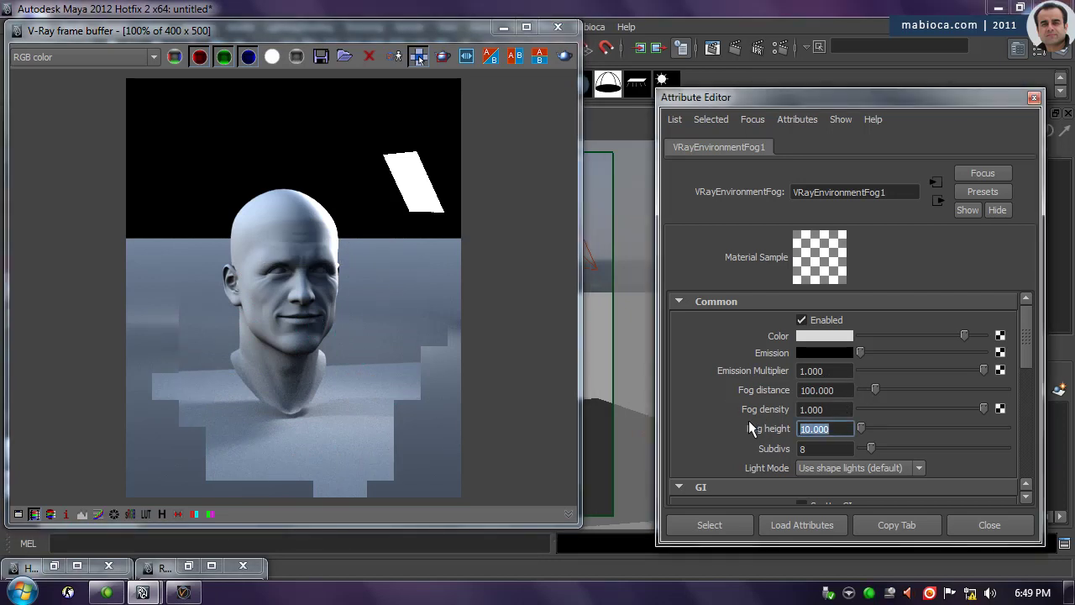
type("100")
key("Return")
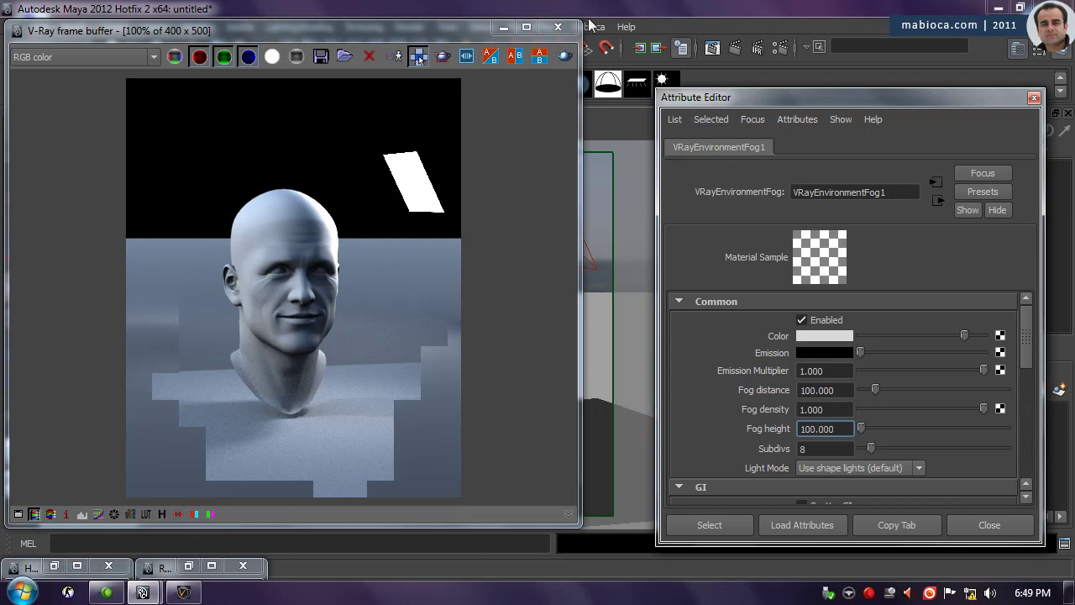
left_click(503, 27)
key("space")
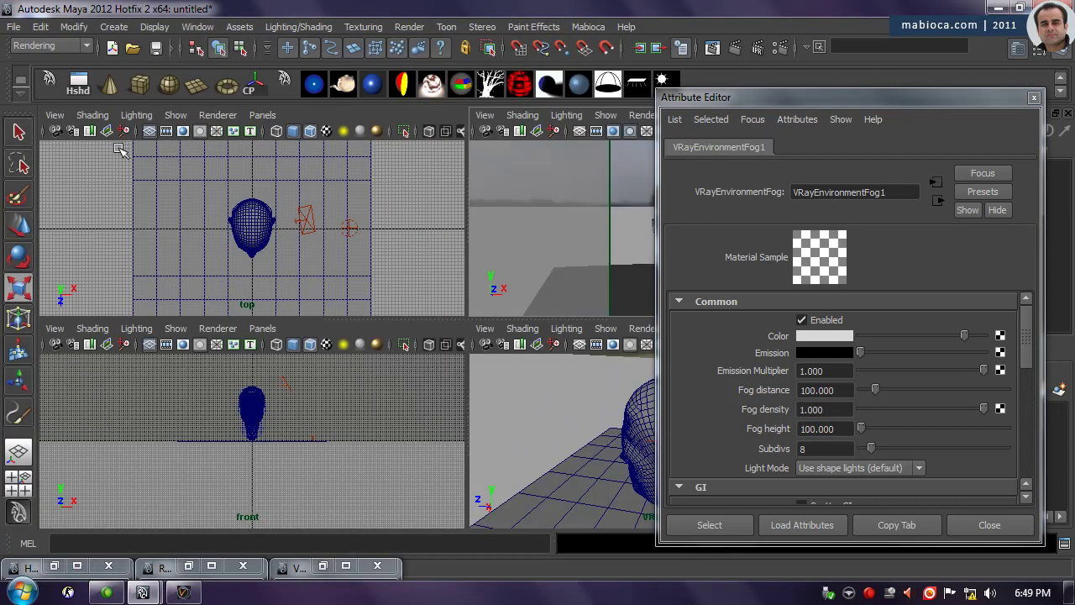
Measure the head's height (43.116) with the Distance Tool in front view, then reopen Render Settings.
left_click(114, 27)
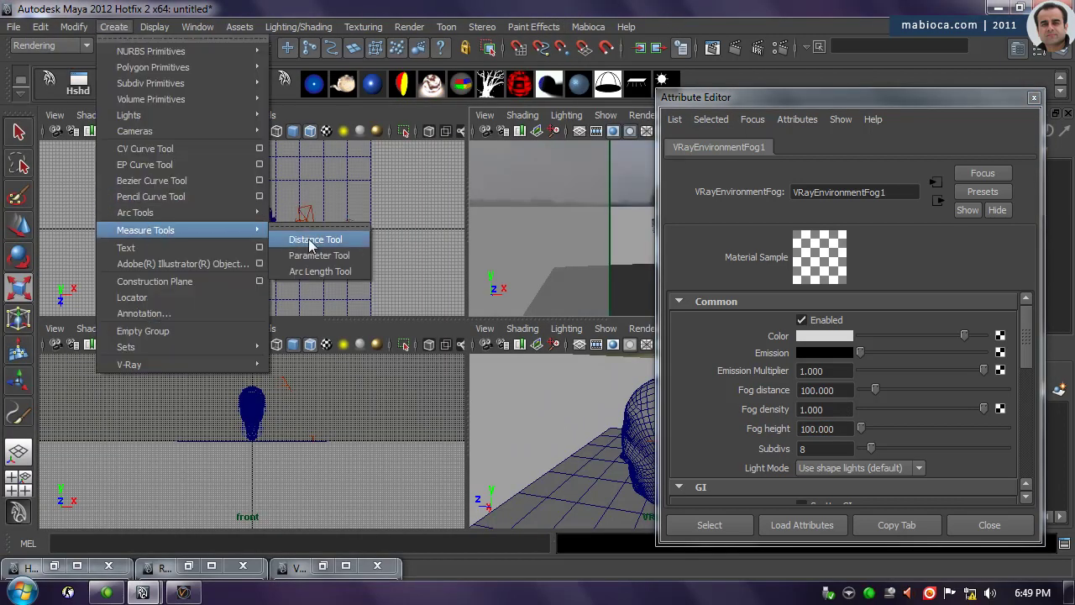
left_click(311, 239)
left_click(240, 429)
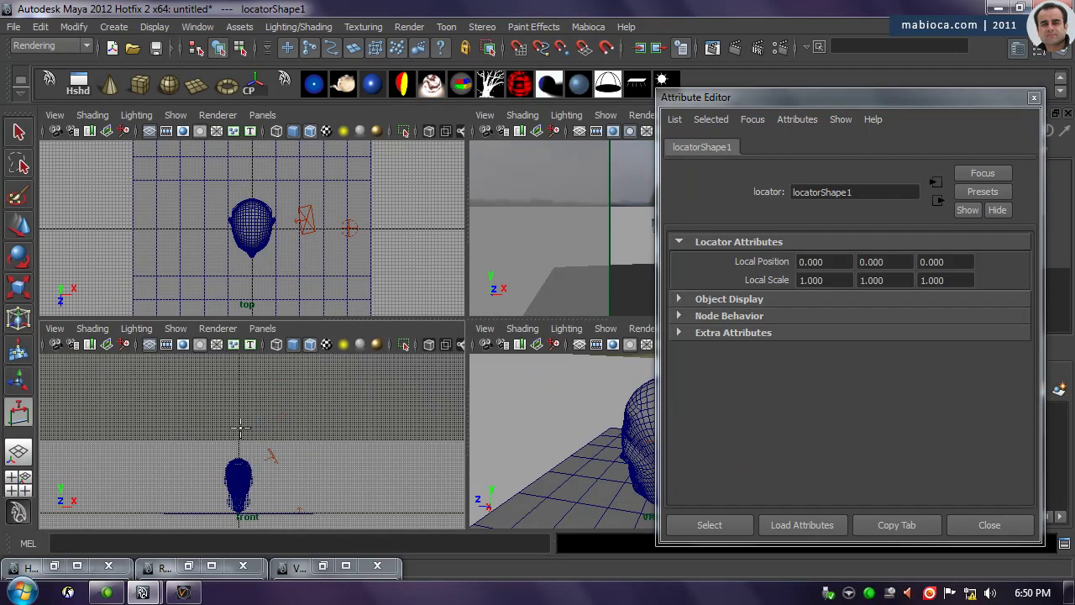
left_click(289, 436)
scroll(451, 420, "up", 3)
middle_click_drag(451, 420, 426, 462, "alt")
left_click_drag(737, 109, 822, 113)
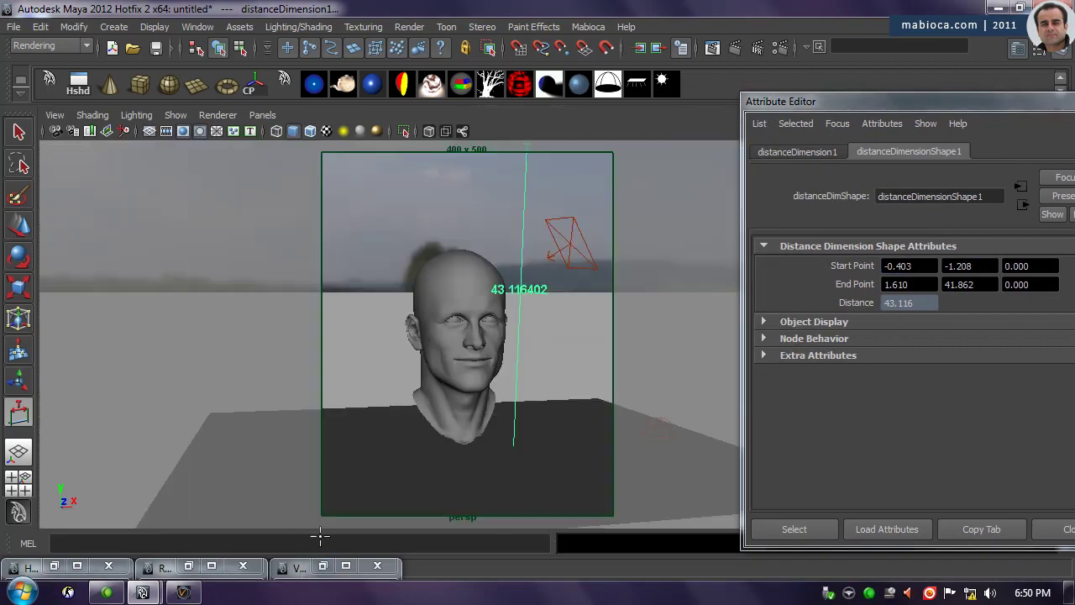
left_click(778, 48)
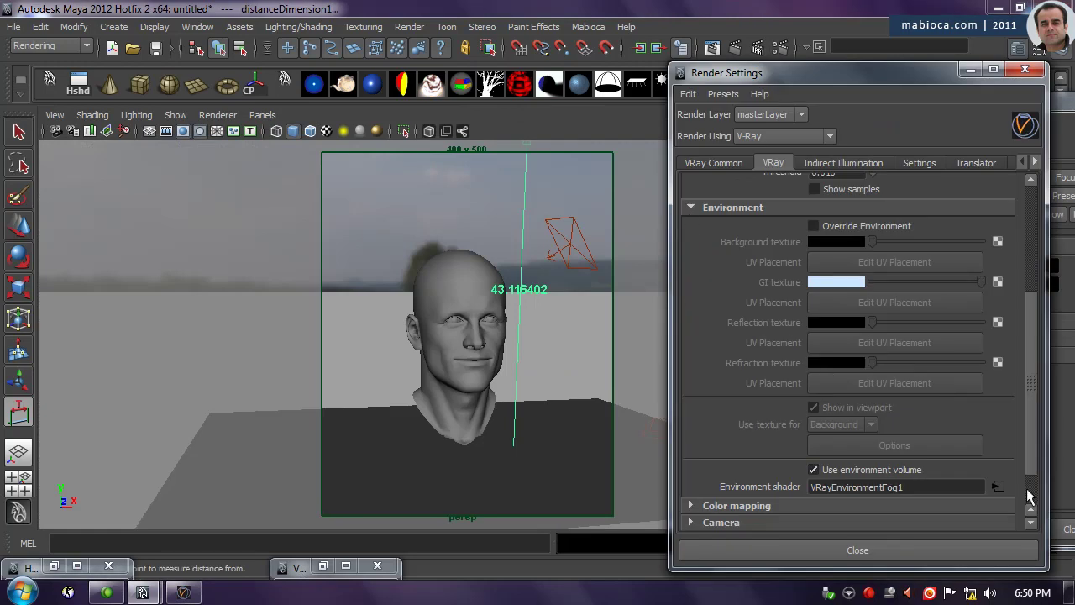
Lower VRayEnvironmentFog1's fog height from 100 to 50.
left_click(998, 487)
left_click(922, 432)
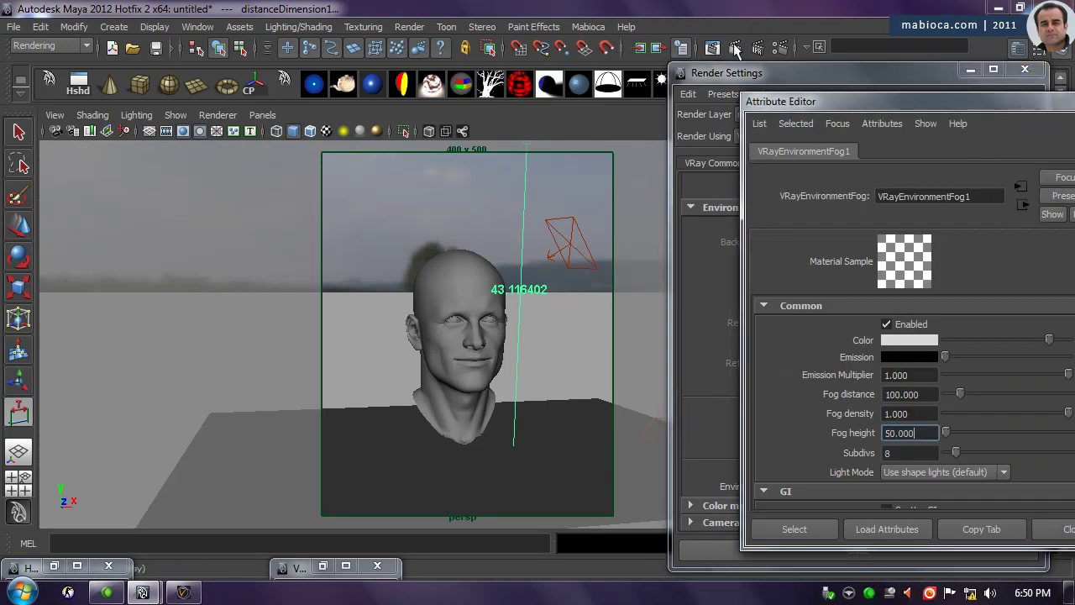
key("Return")
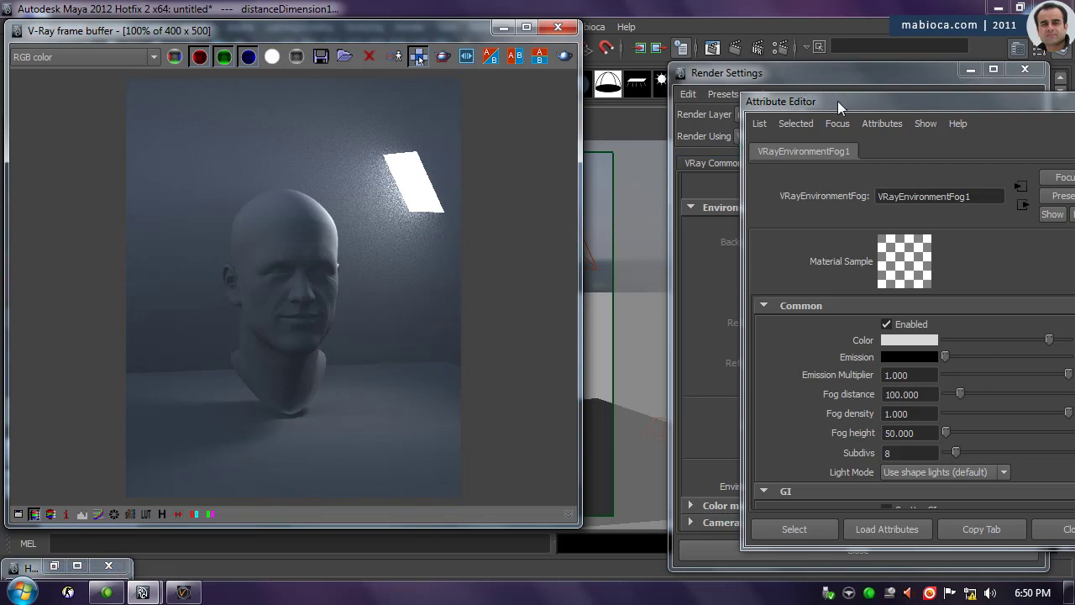
Set the fog's emission to black and start a new V-Ray render.
left_click_drag(837, 101, 728, 74)
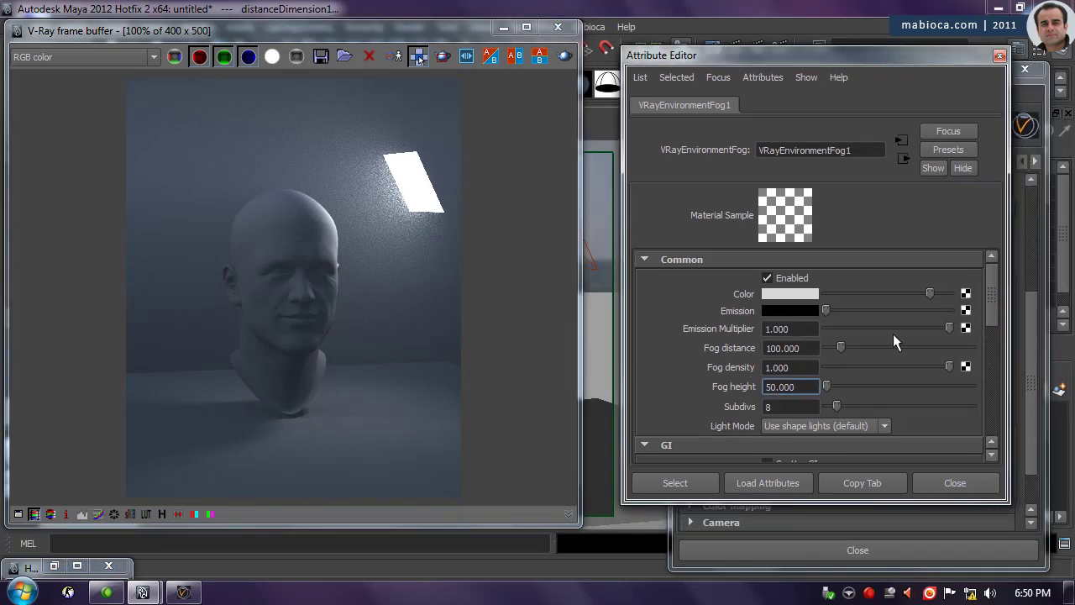
left_click(796, 329)
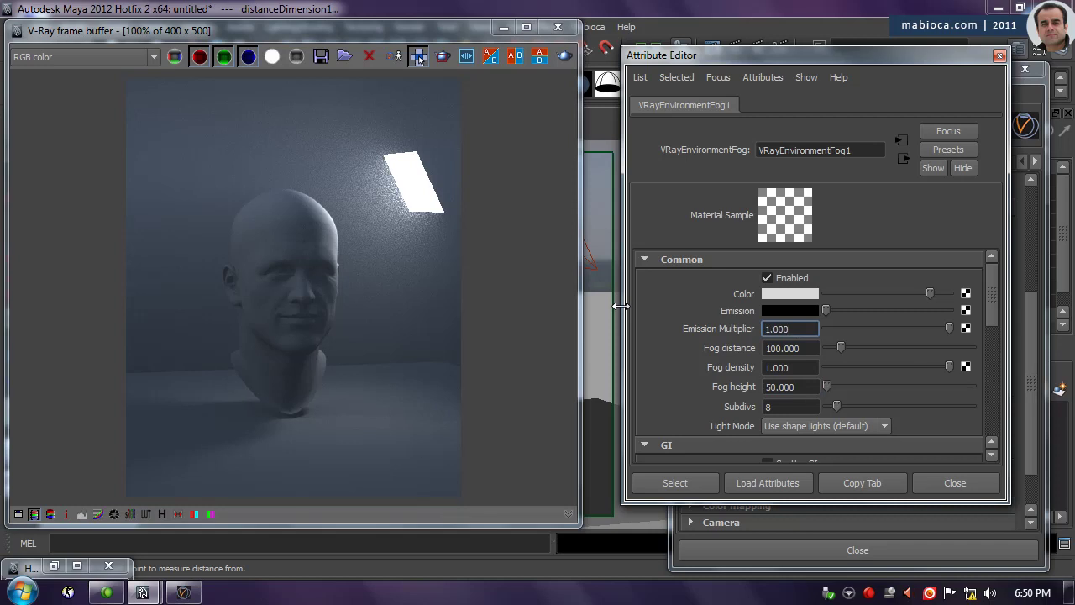
left_click(801, 312)
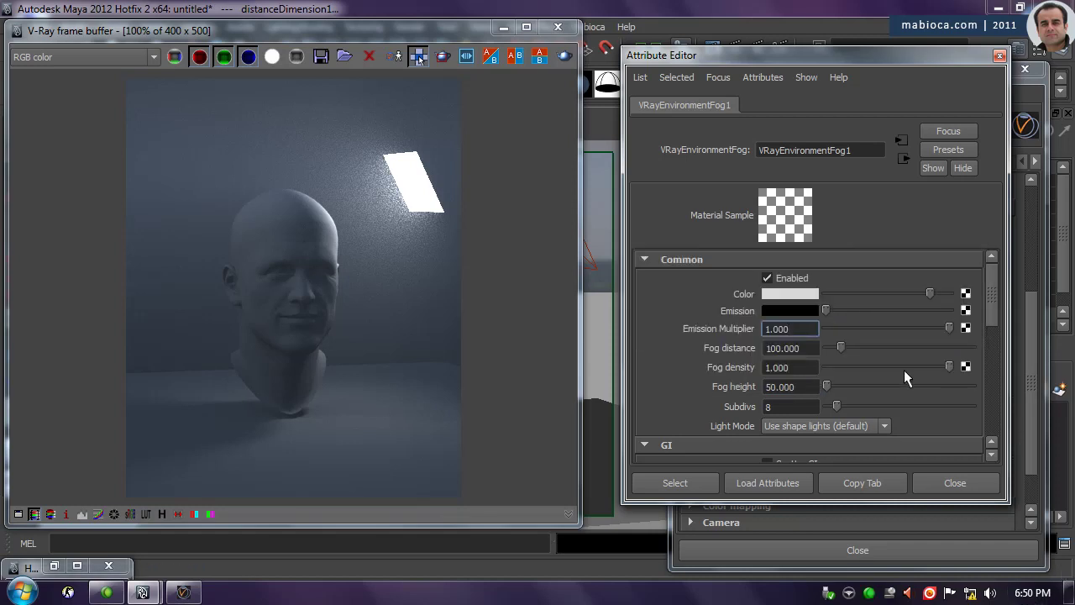
left_click(805, 309)
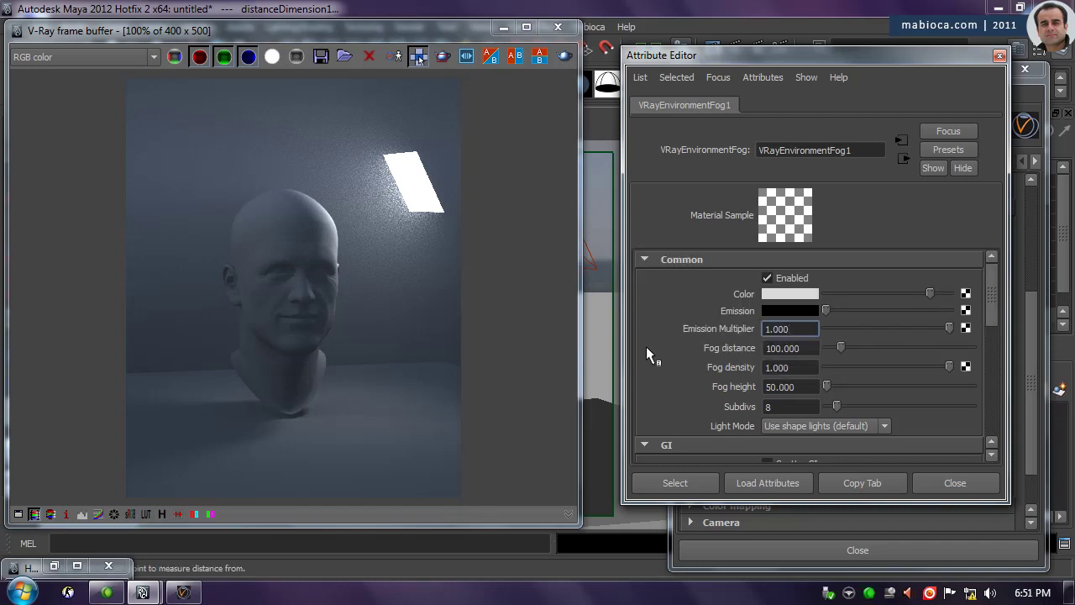
left_click(773, 309)
left_click(565, 55)
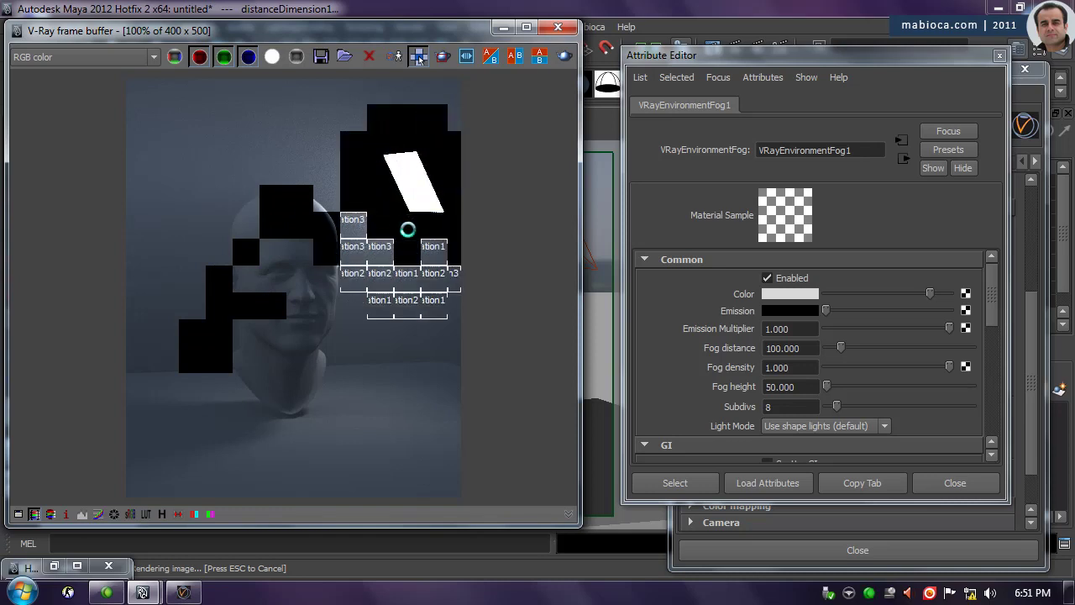
Set the fog emission brightness (V) to 0.2, re-render, and cancel the render partway.
left_click(782, 310)
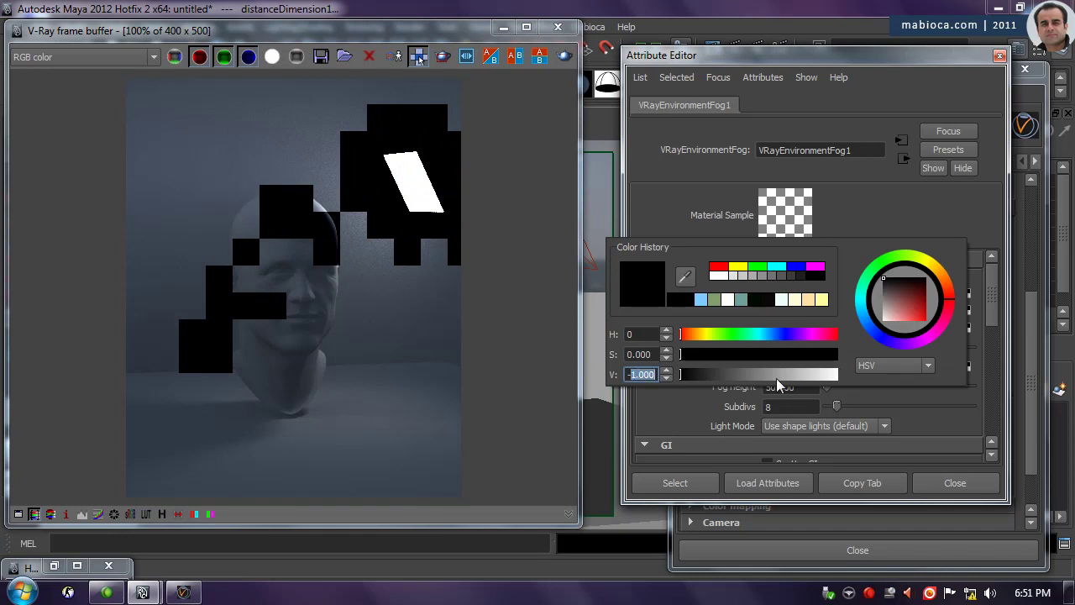
type("0.2")
key("Return")
left_click(588, 80)
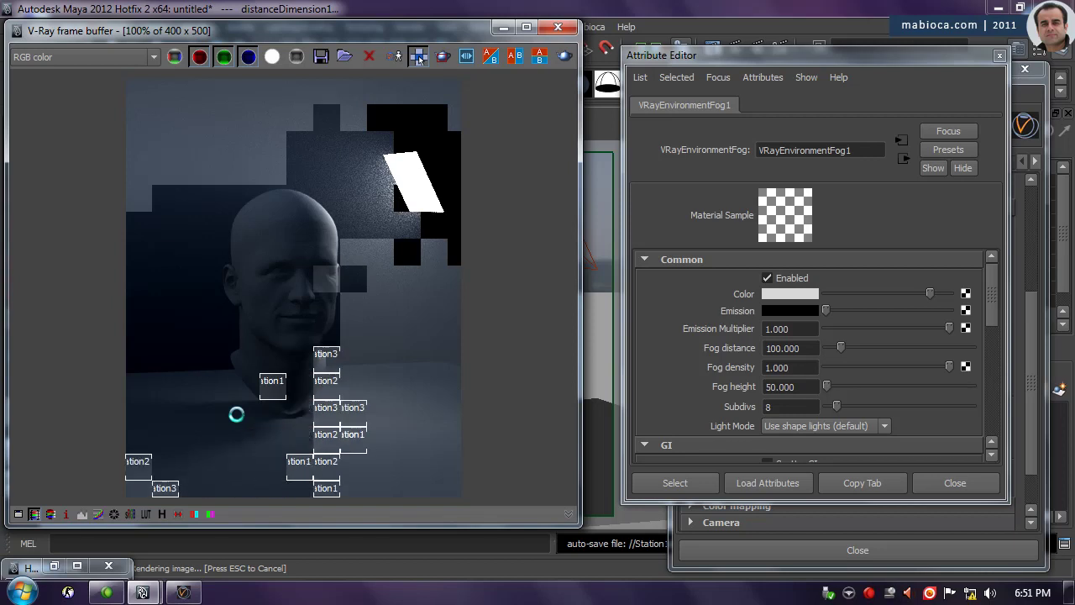
key("Escape")
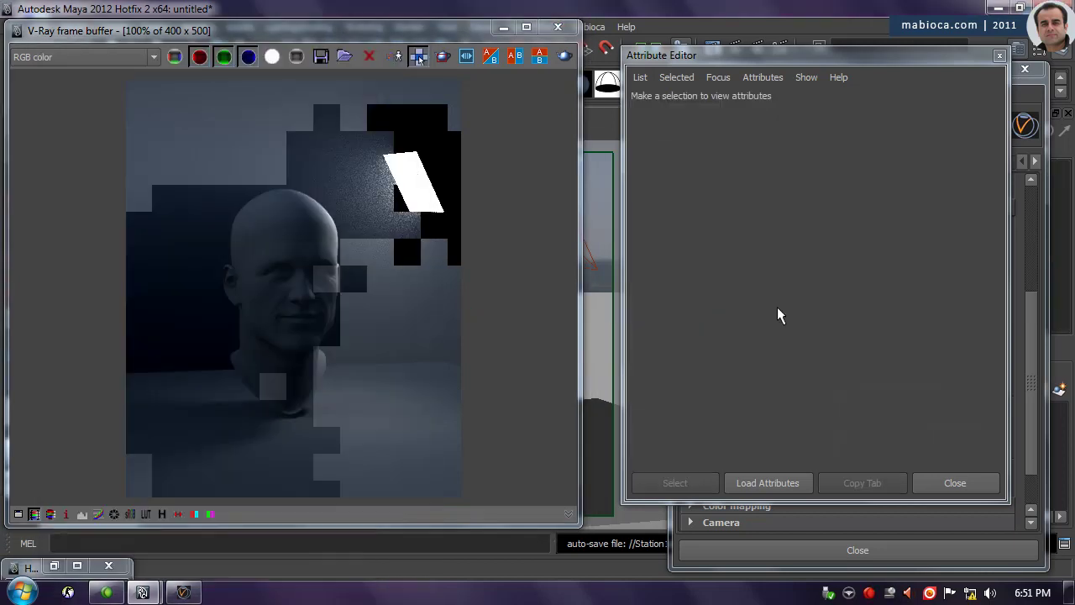
Move the frame buffer aside and select the rectangle light in the viewport.
left_click_drag(325, 44, 265, 31)
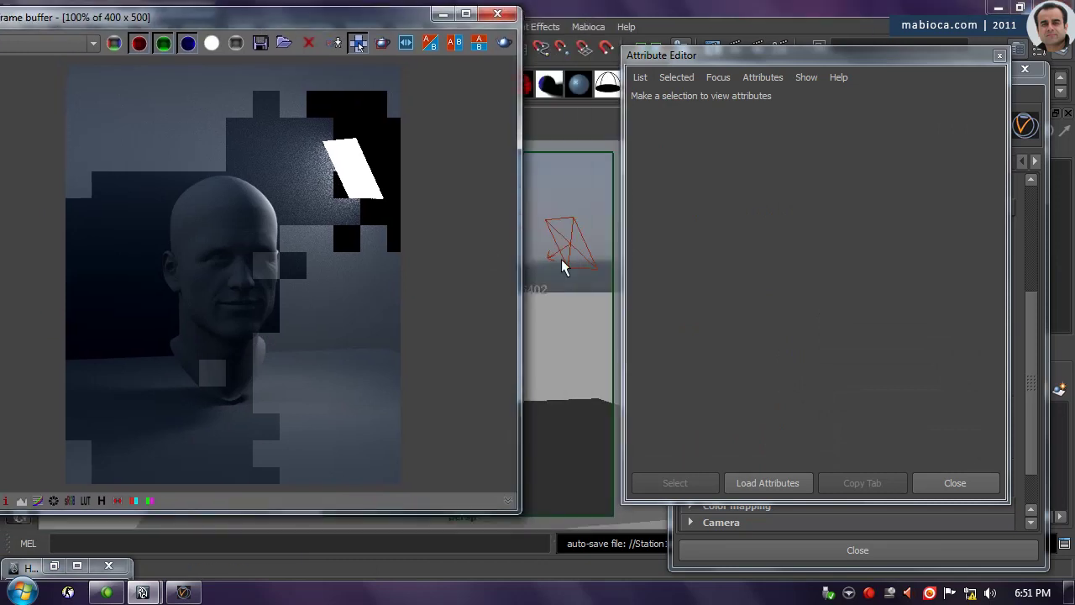
left_click(562, 254)
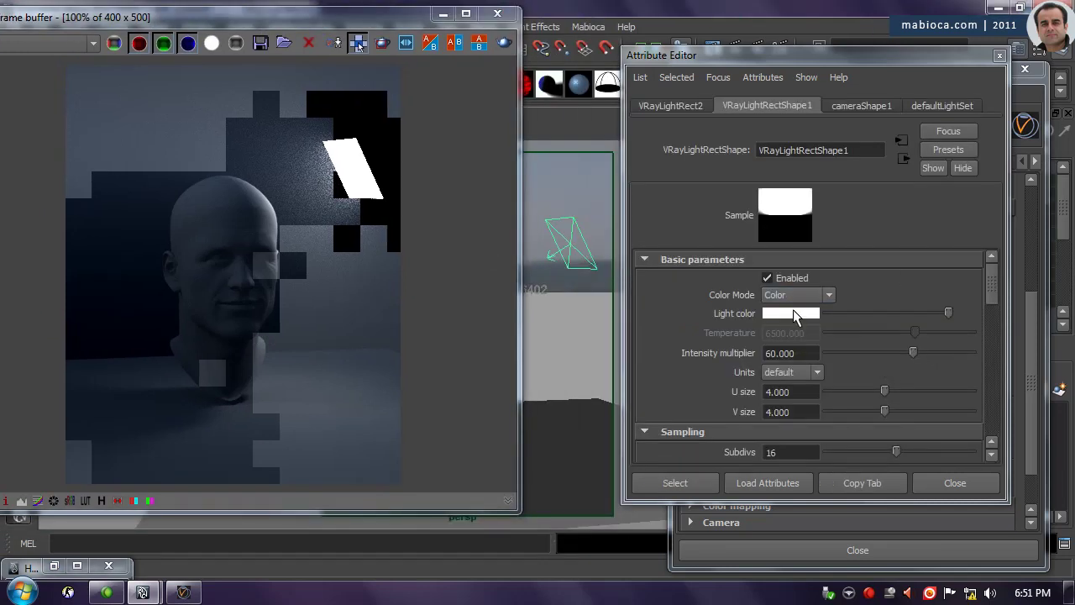
Reset VRayEnvironmentFog1's emission brightness back to 0.
left_click(1031, 395)
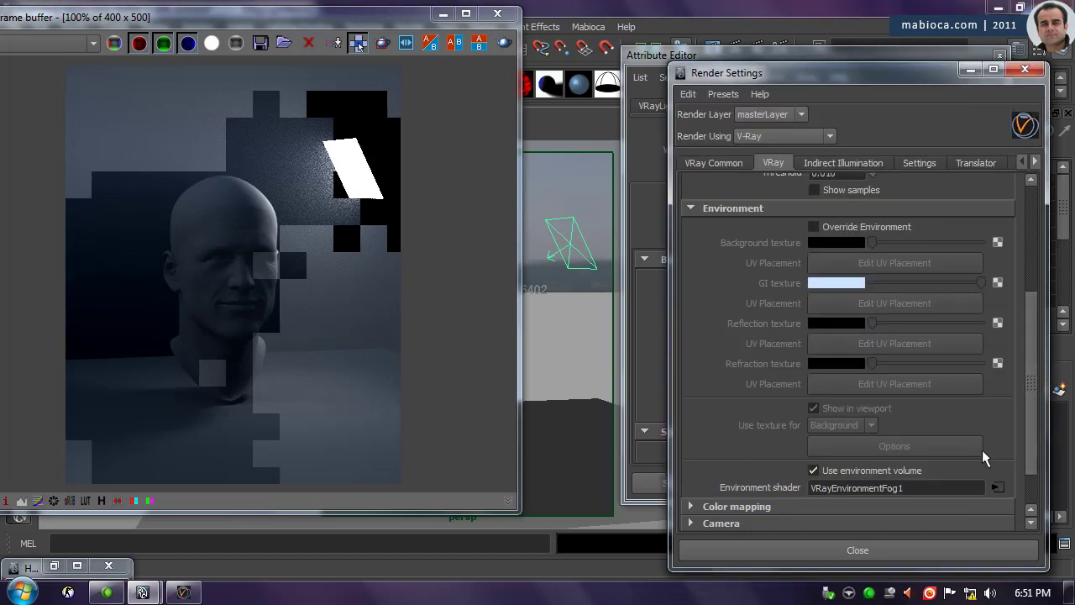
left_click(997, 488)
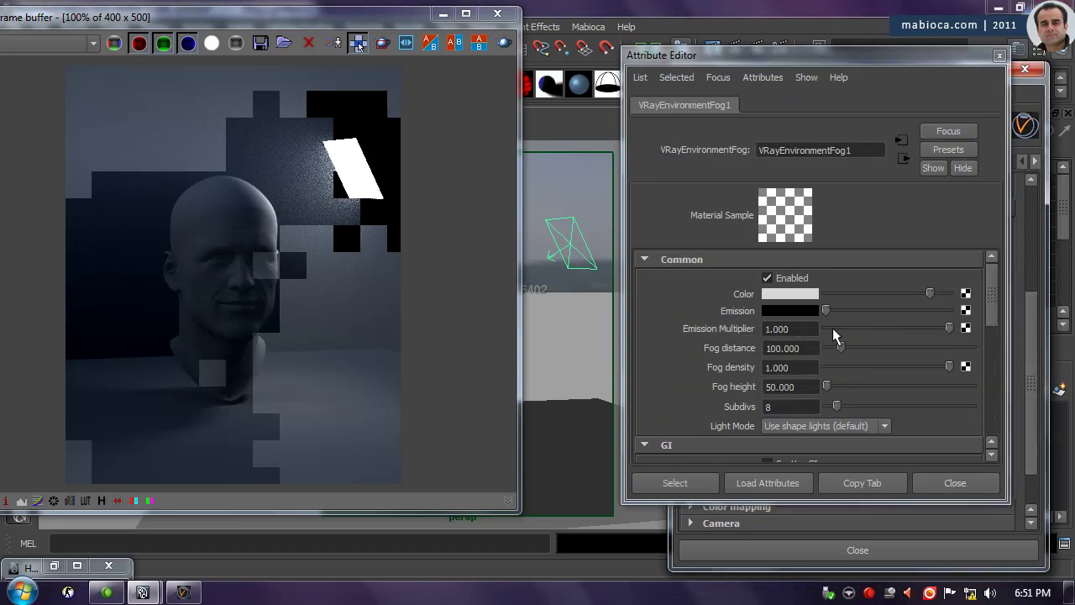
left_click(791, 312)
left_click_drag(658, 374, 588, 367)
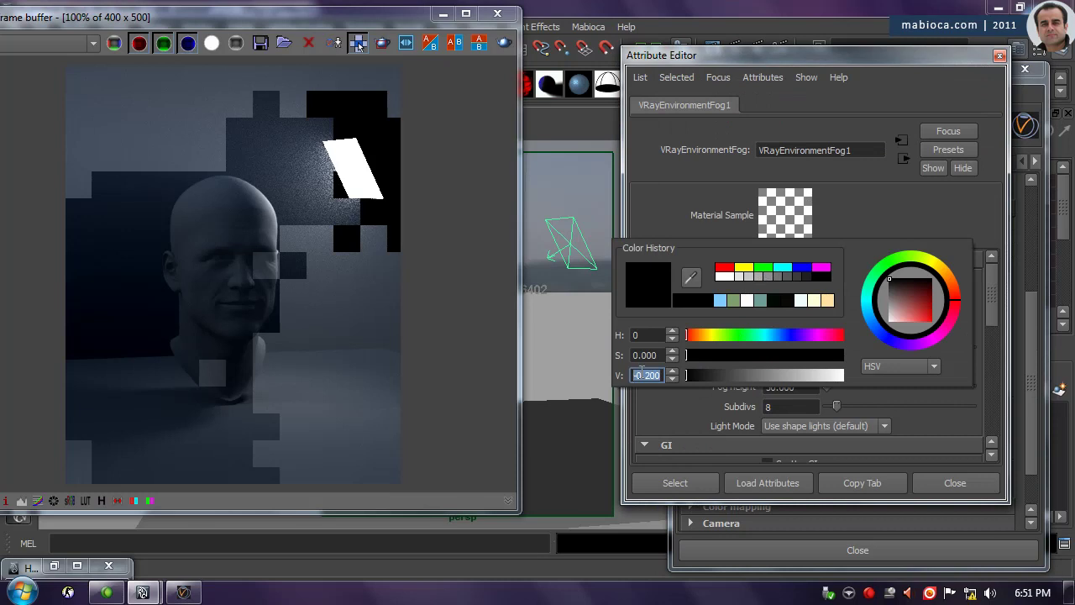
type("0.")
key("Return")
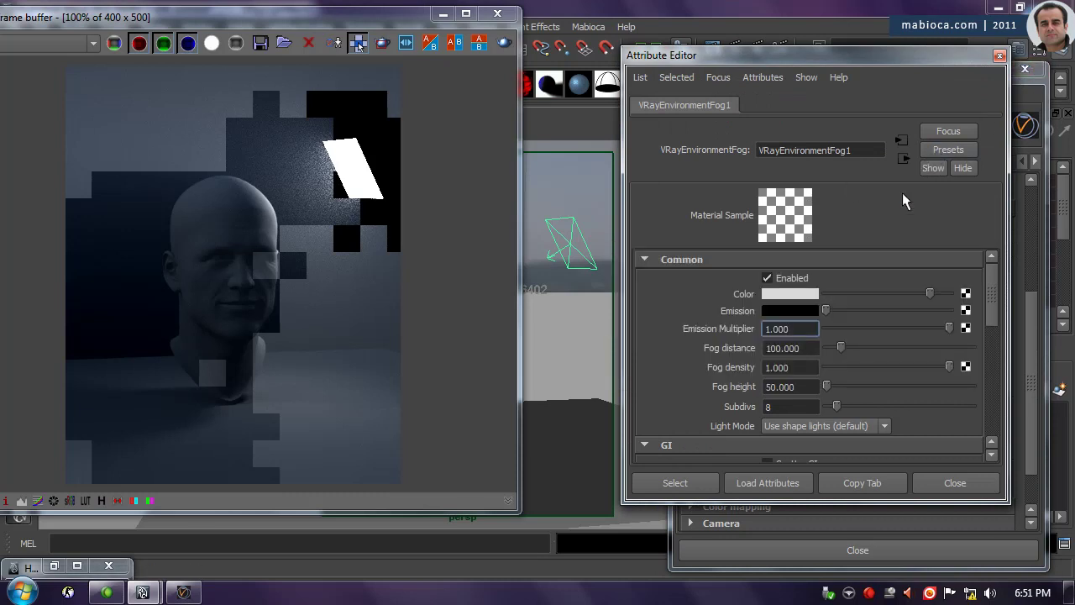
Set fog distance to 50, raise fog Subdivs above 8, and render the head again.
key("Tab")
type("50.000")
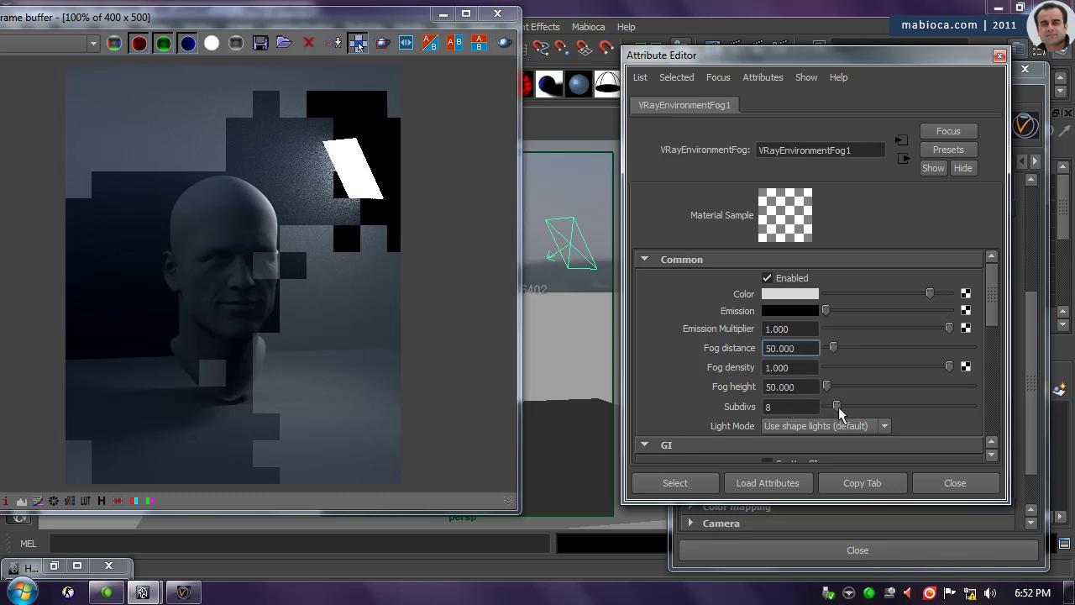
left_click_drag(839, 408, 849, 408)
scroll(854, 410, "down", 3)
scroll(853, 411, "down", 3)
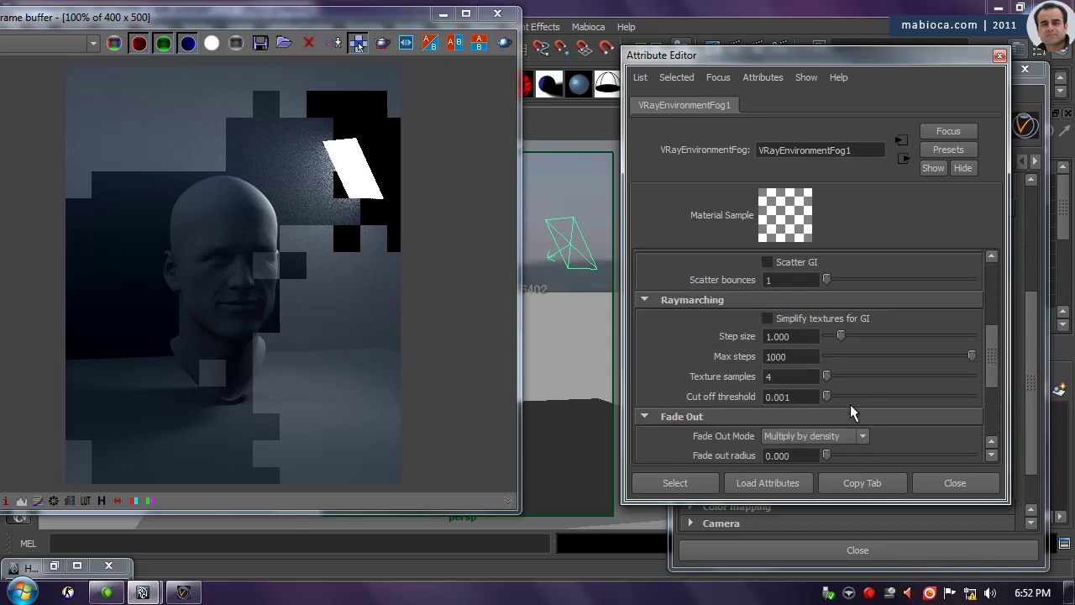
scroll(851, 412, "down", 1)
scroll(851, 412, "down", 1)
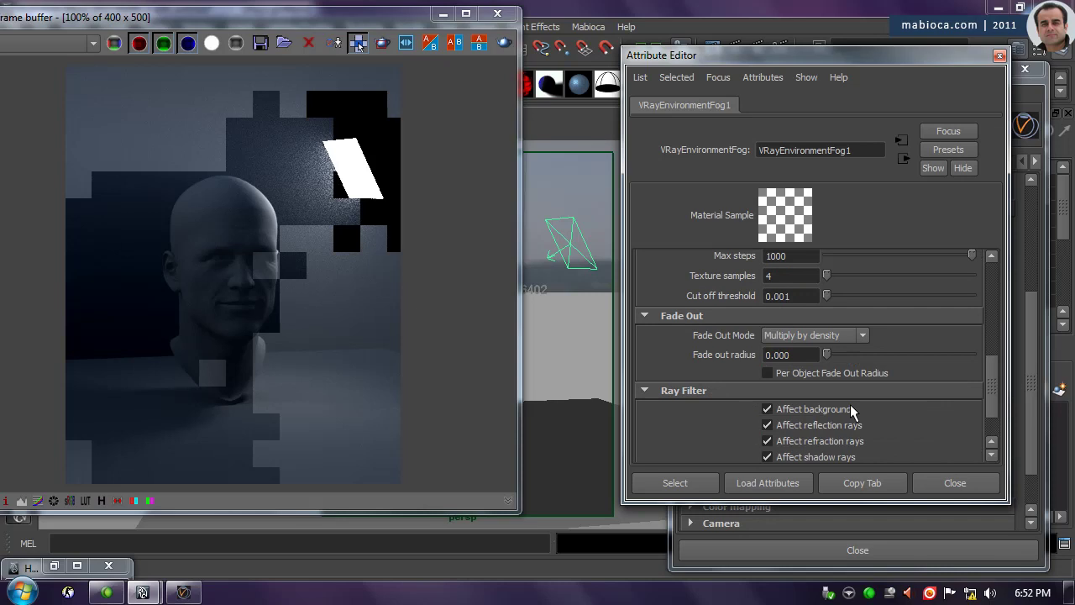
scroll(851, 410, "down", 1)
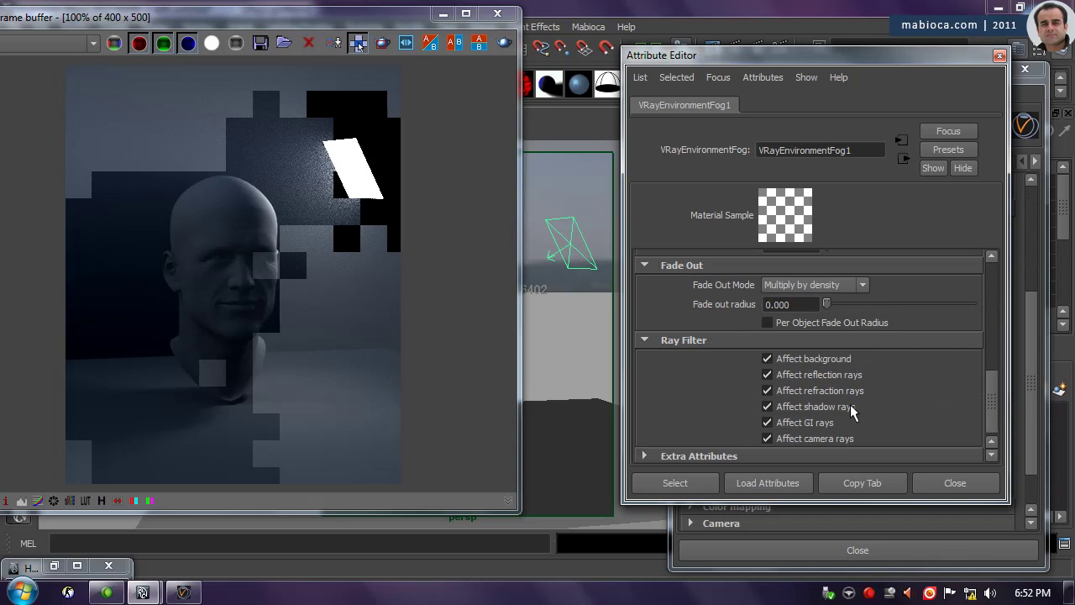
scroll(853, 410, "down", 1)
scroll(852, 410, "up", 8)
scroll(851, 408, "up", 1)
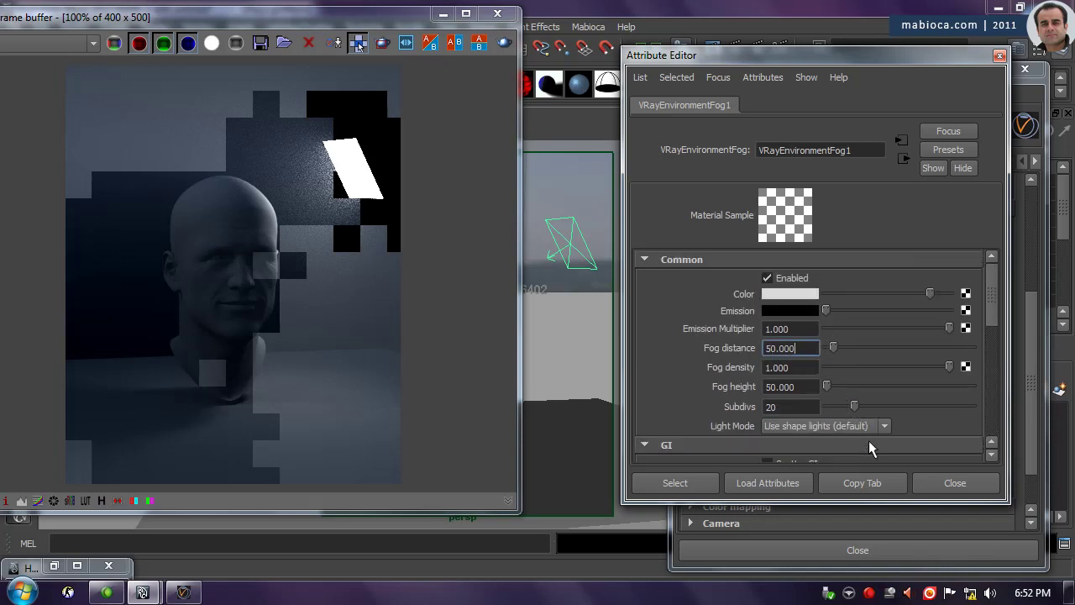
left_click(494, 42)
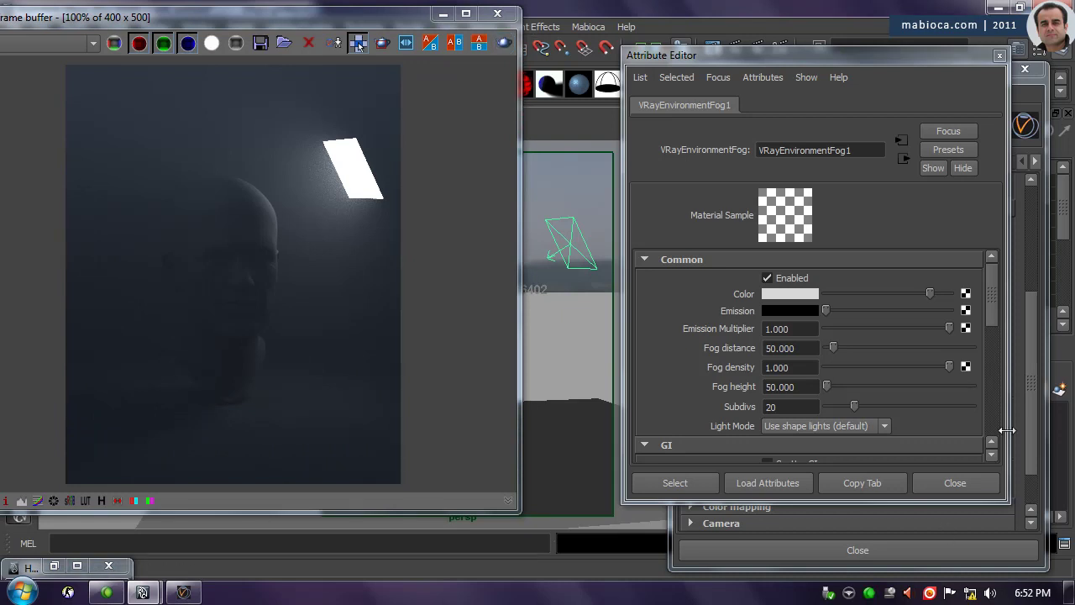
Change the environment fog density from 1.0 to 0.5.
left_click_drag(796, 348, 729, 348)
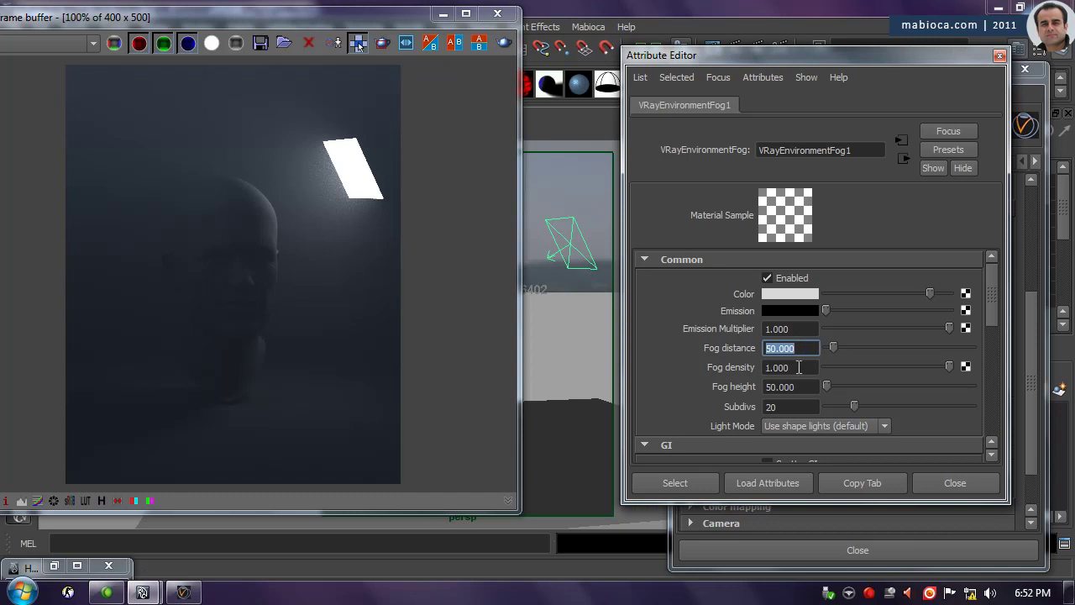
left_click_drag(794, 367, 742, 367)
type("0.500")
key("Return")
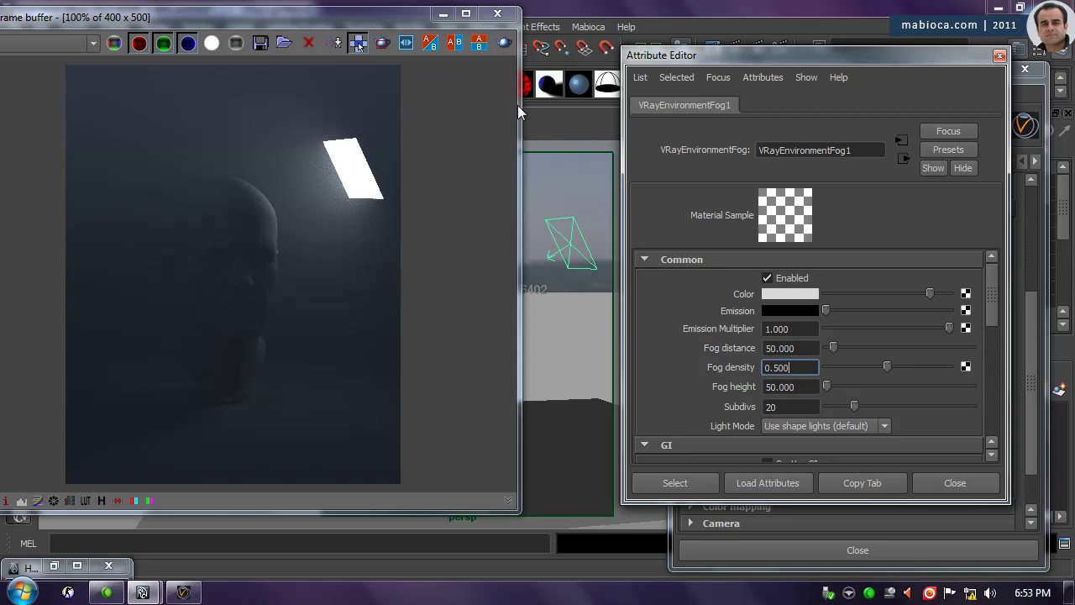
Render the head through the 0.5-density fog, then select the density field to edit it.
left_click(504, 43)
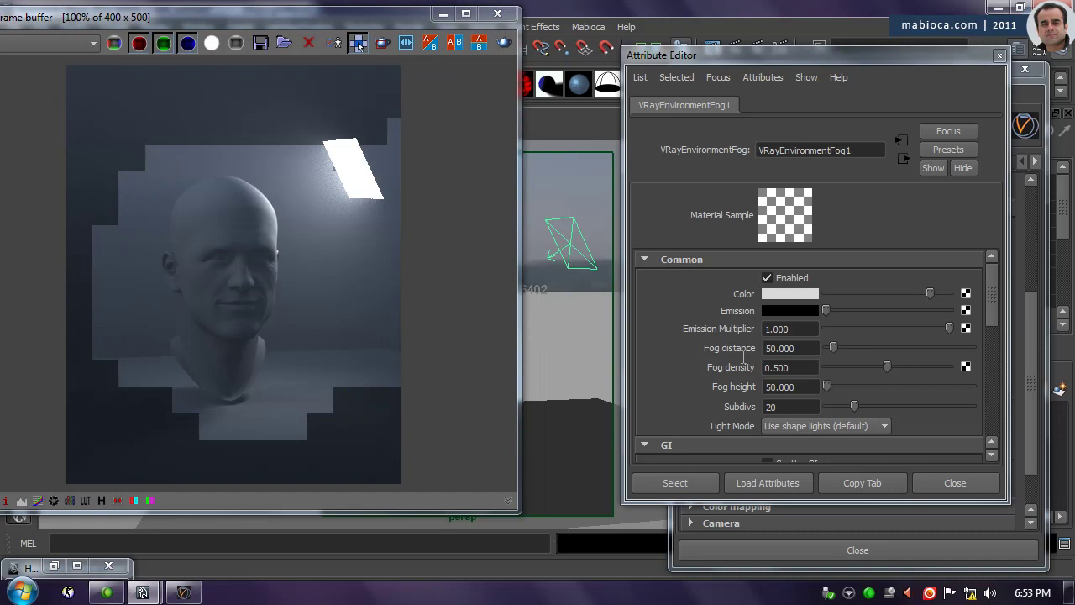
left_click(791, 367)
type("1.000")
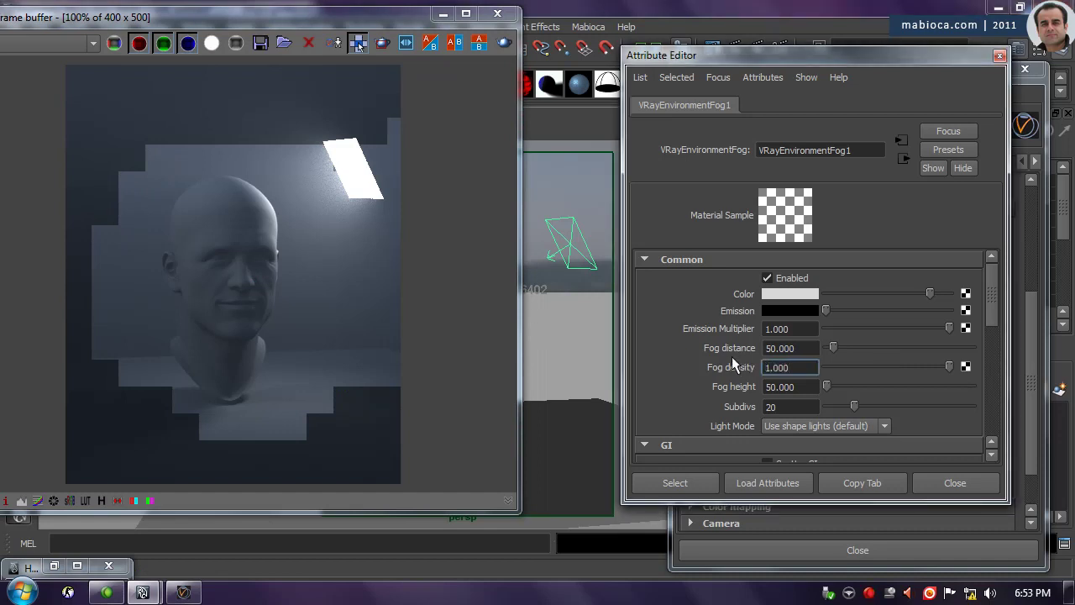
Set the rectangle light's intensity multiplier to 90 and render.
left_click(582, 254)
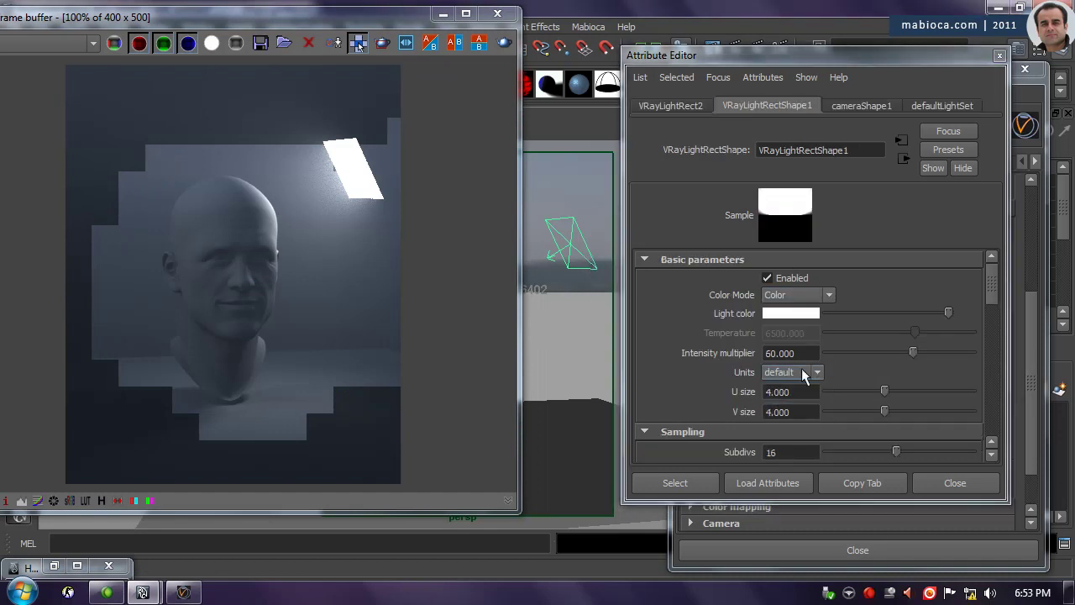
left_click(770, 353)
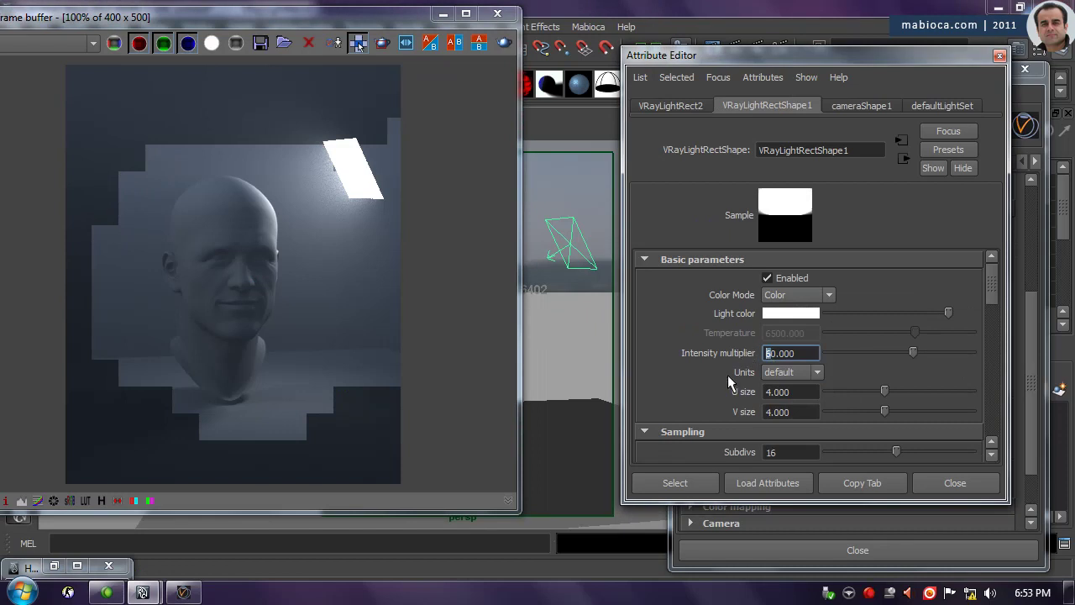
type("9")
key("Return")
left_click(502, 43)
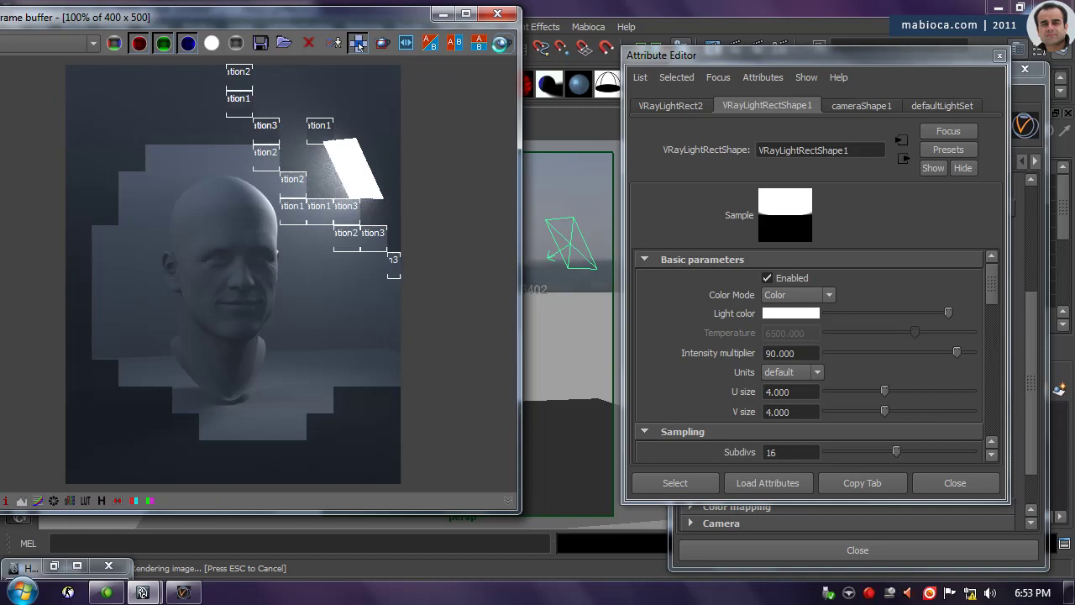
Raise the intensity multiplier to 200 and render again.
left_click_drag(771, 353, 697, 346)
type("20")
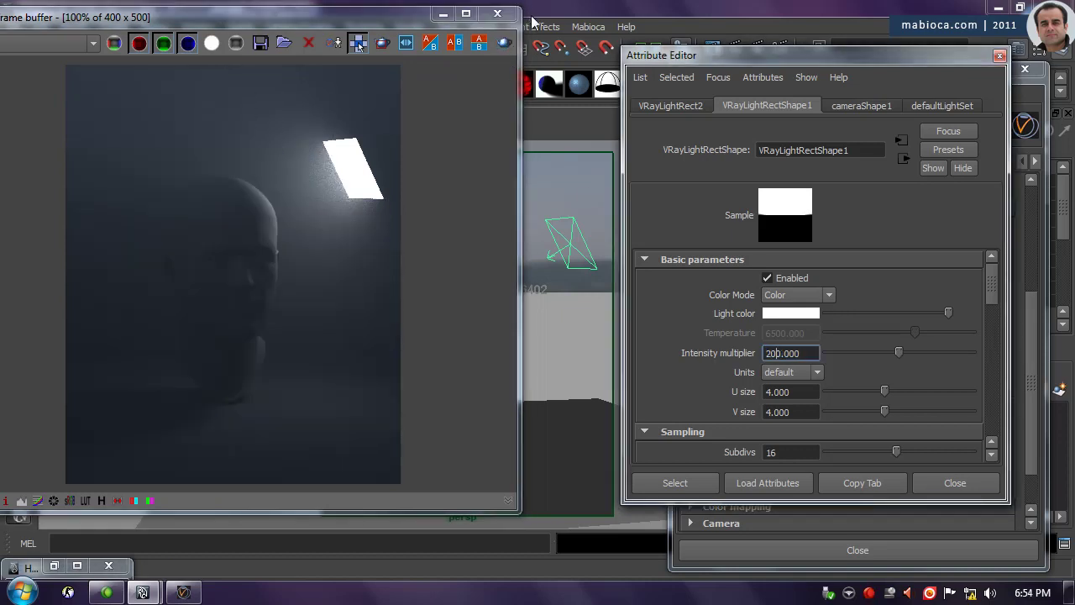
left_click(504, 43)
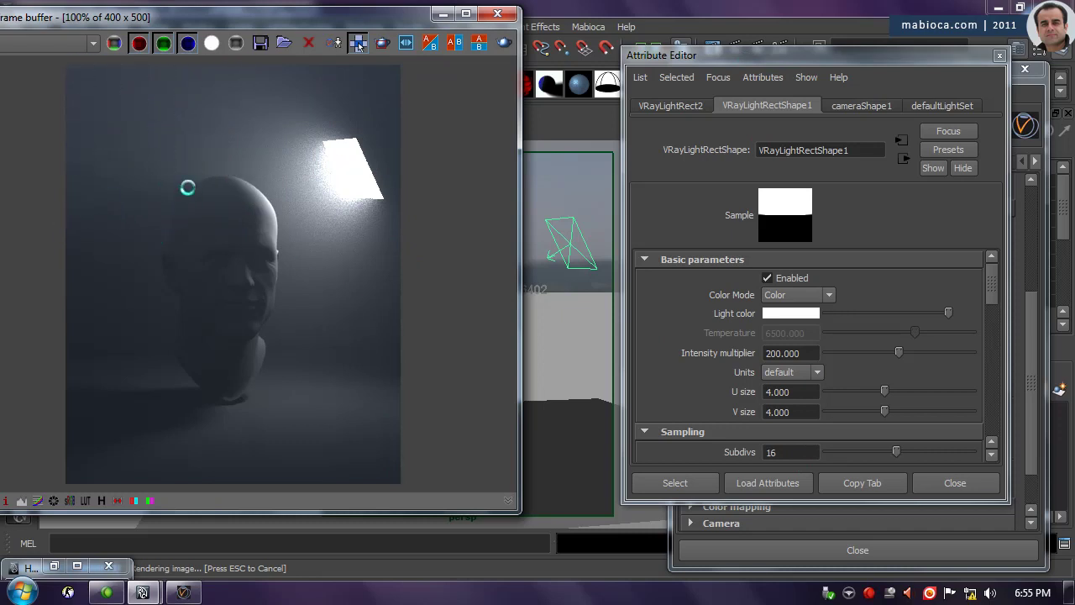
Resize the rectangle light to U size 1 and V size 1.
scroll(152, 204, "up", 1)
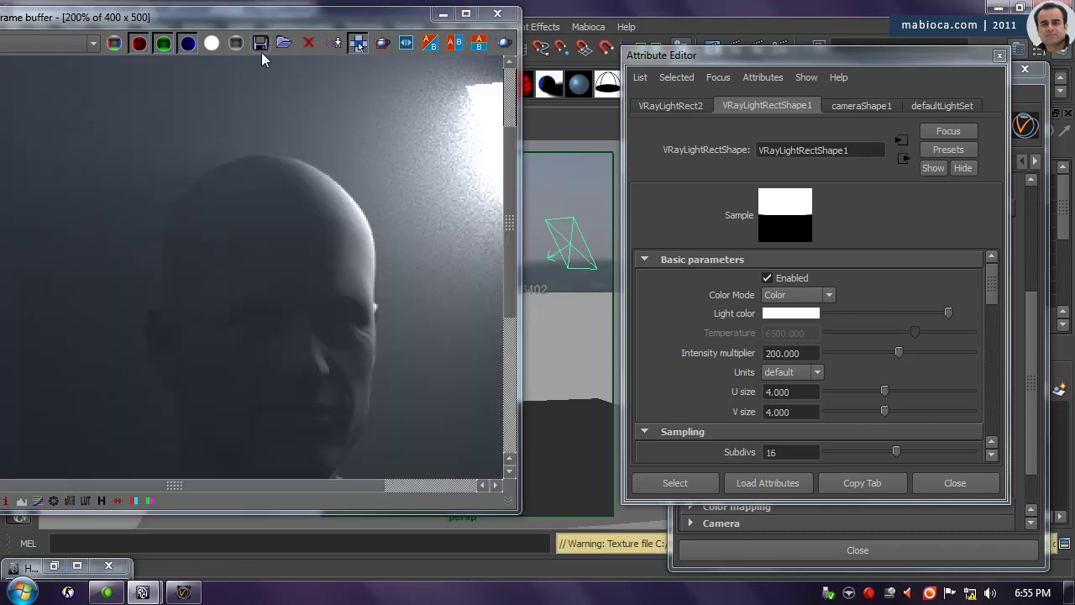
left_click_drag(298, 24, 539, 20)
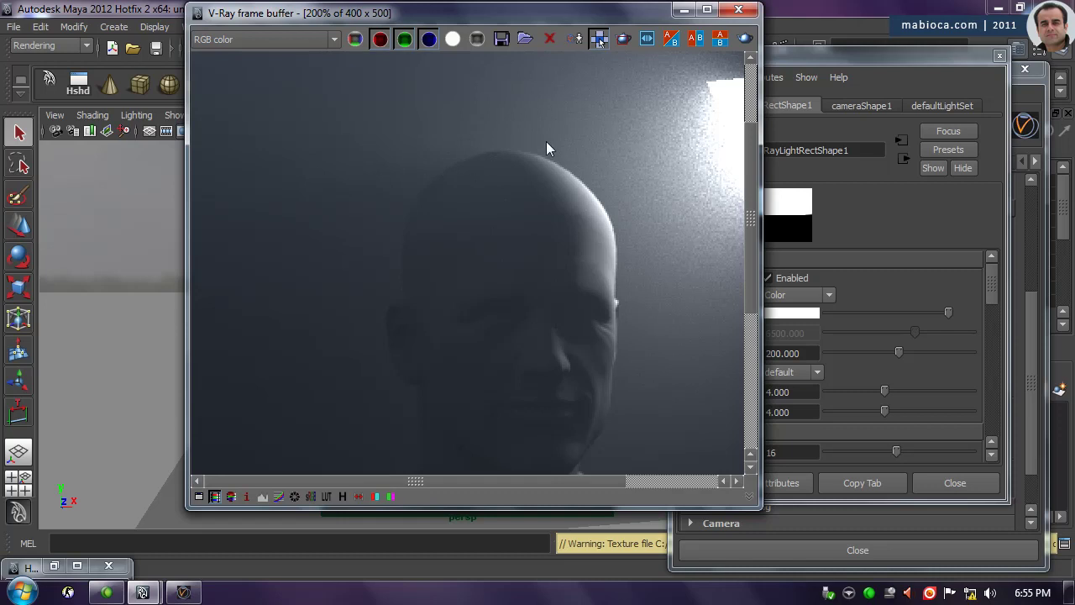
scroll(550, 155, "down", 1)
left_click_drag(614, 20, 347, 21)
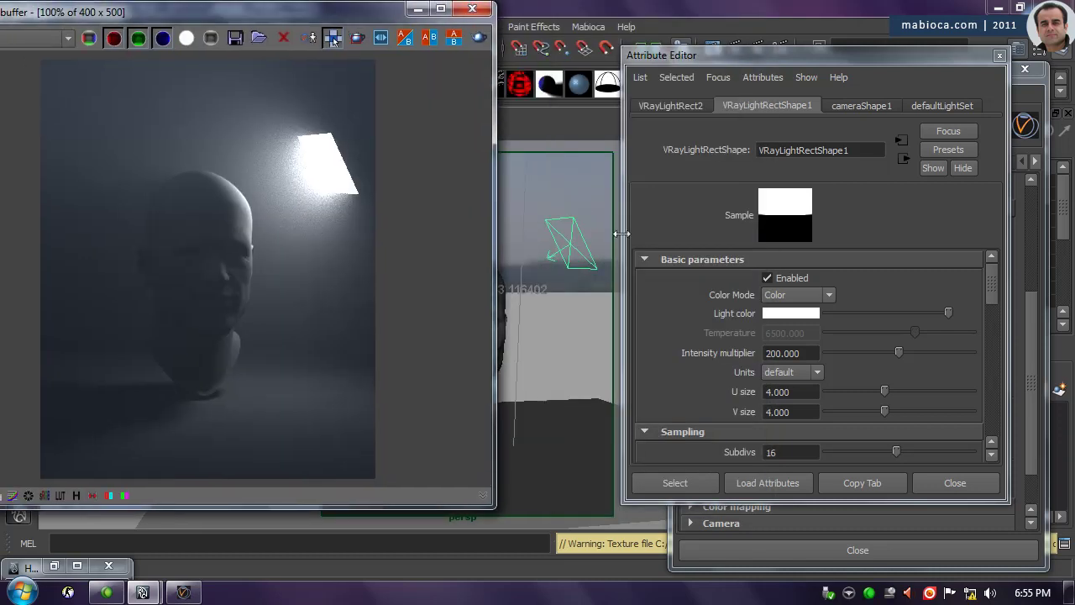
double_click(794, 391)
type("2")
key("BackSpace")
type("1")
key("Tab")
type("1")
key("Return")
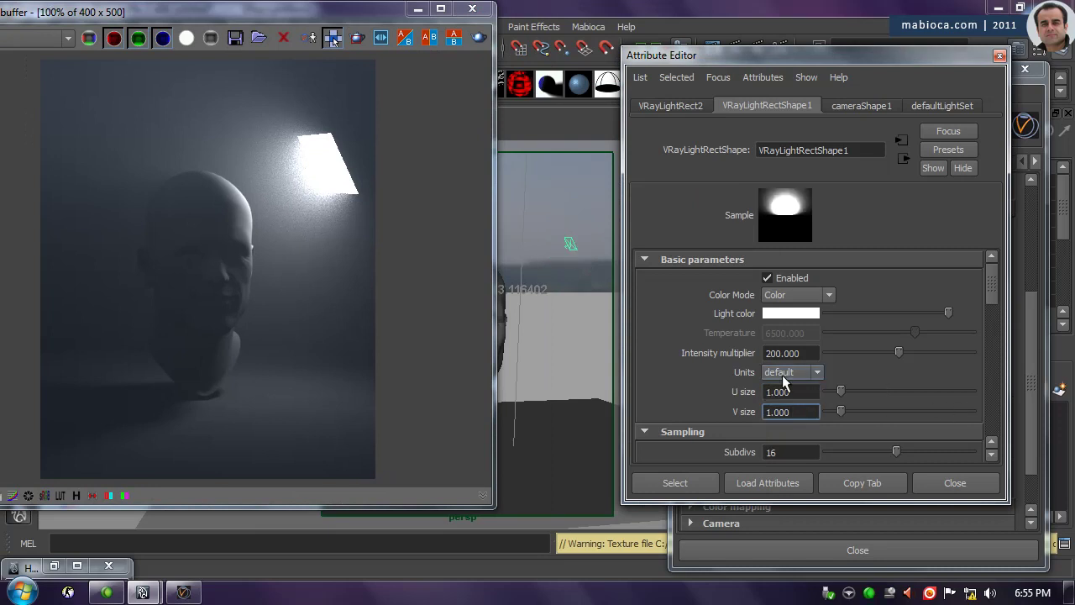
Set the light's intensity multiplier to 400 and render.
left_click(770, 356)
type("4")
key("Return")
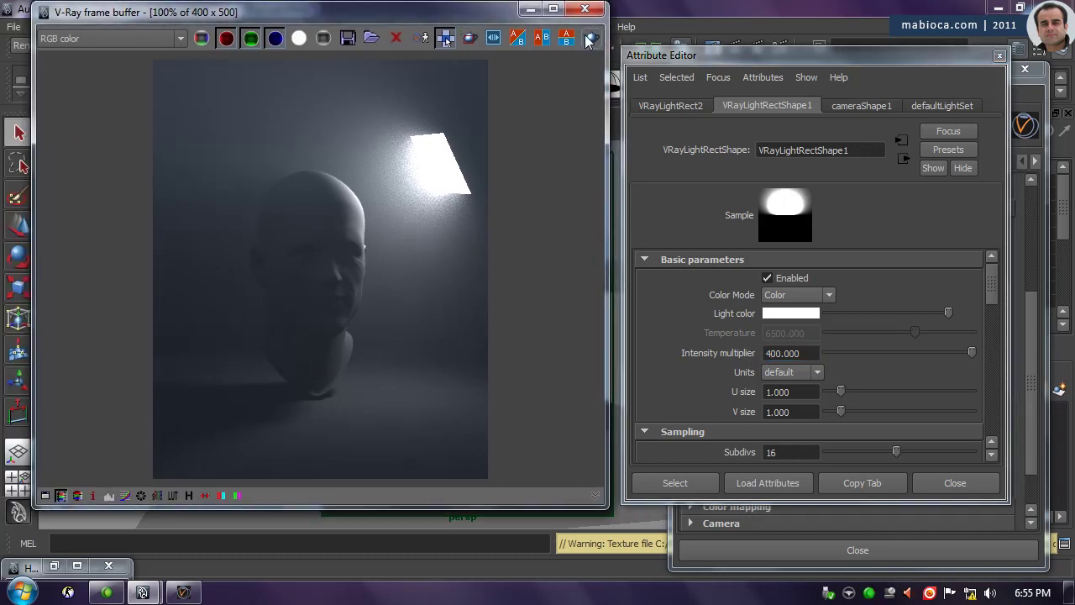
left_click(590, 39)
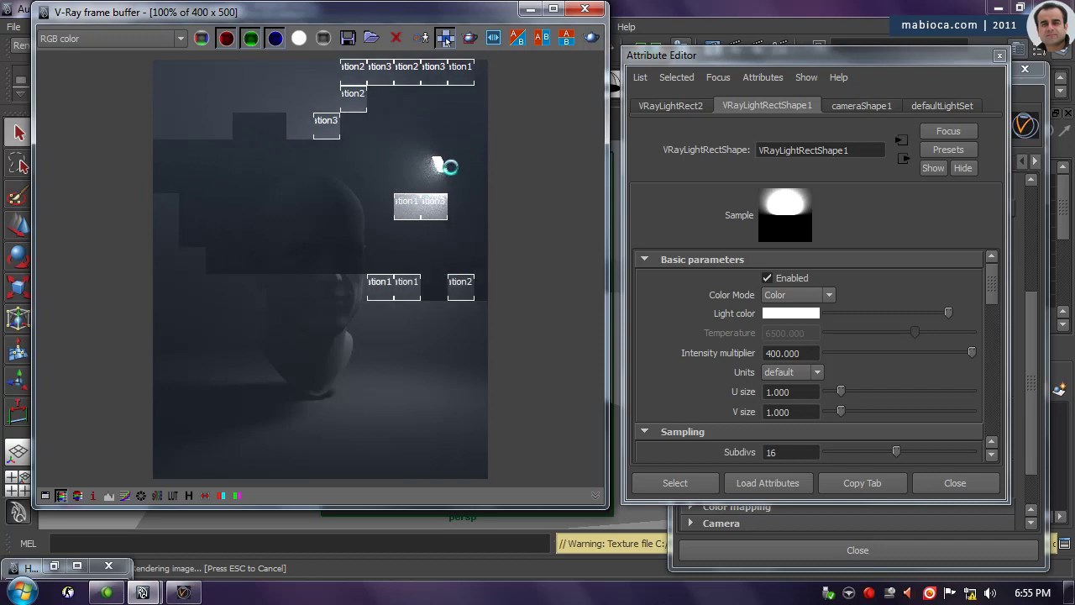
Cancel the running render and re-render with the intensity multiplier at 4000.
key("Escape")
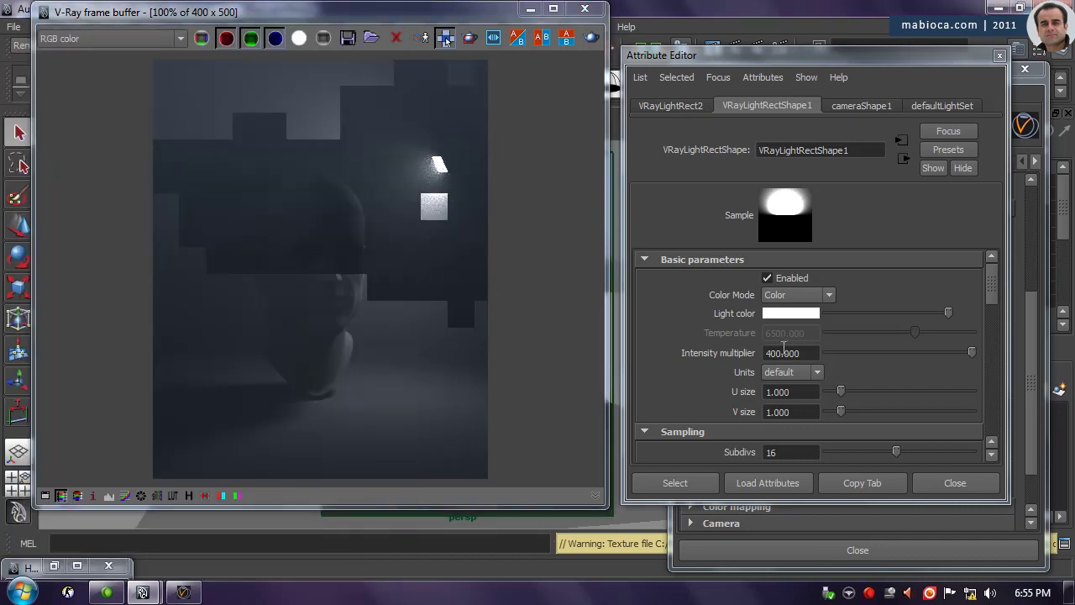
left_click(775, 352)
type("0")
key("Return")
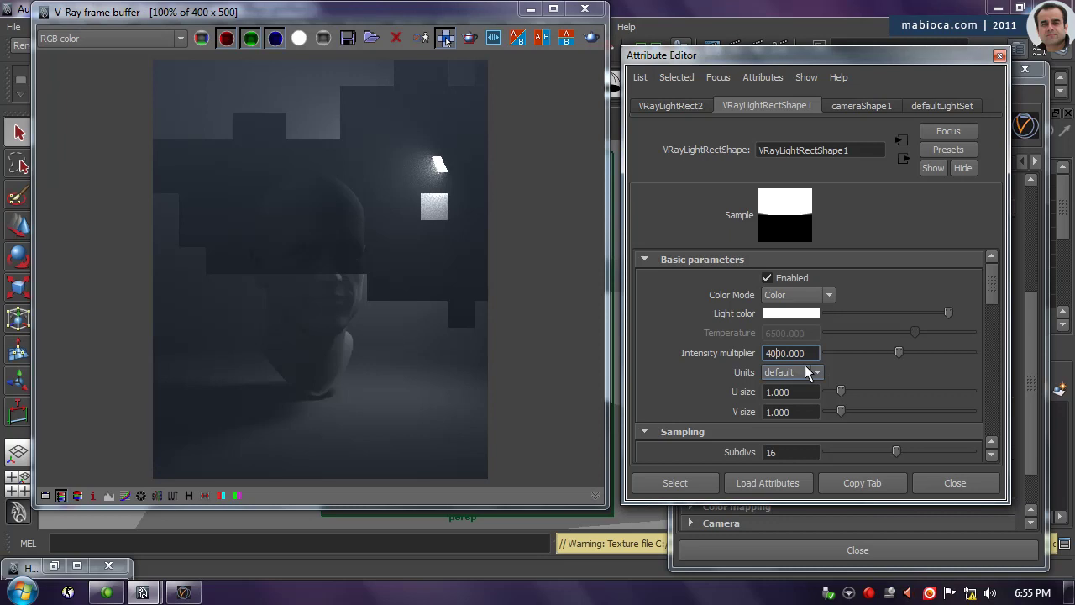
left_click(590, 40)
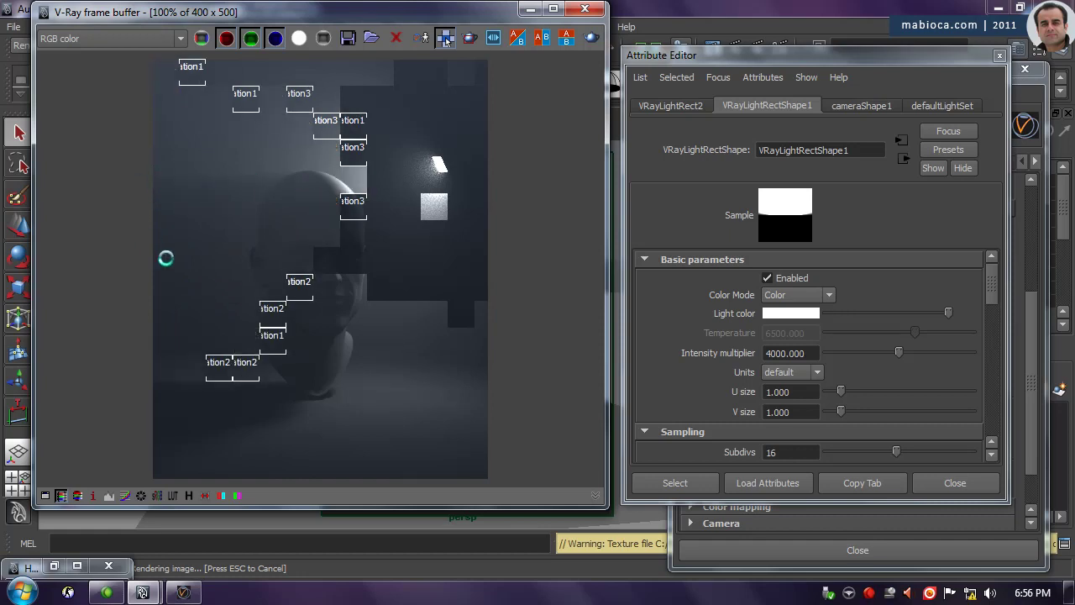
left_click(769, 354)
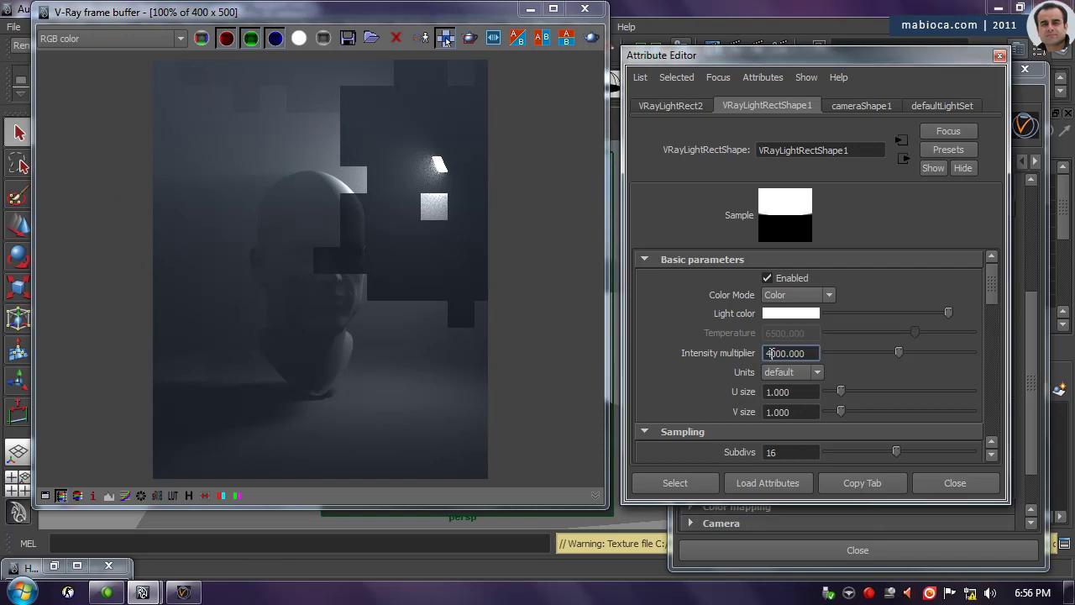
Render at intensity 10000 and read a bright pixel's colour (2.937, 2.965, 3.002).
type("10")
left_click(593, 38)
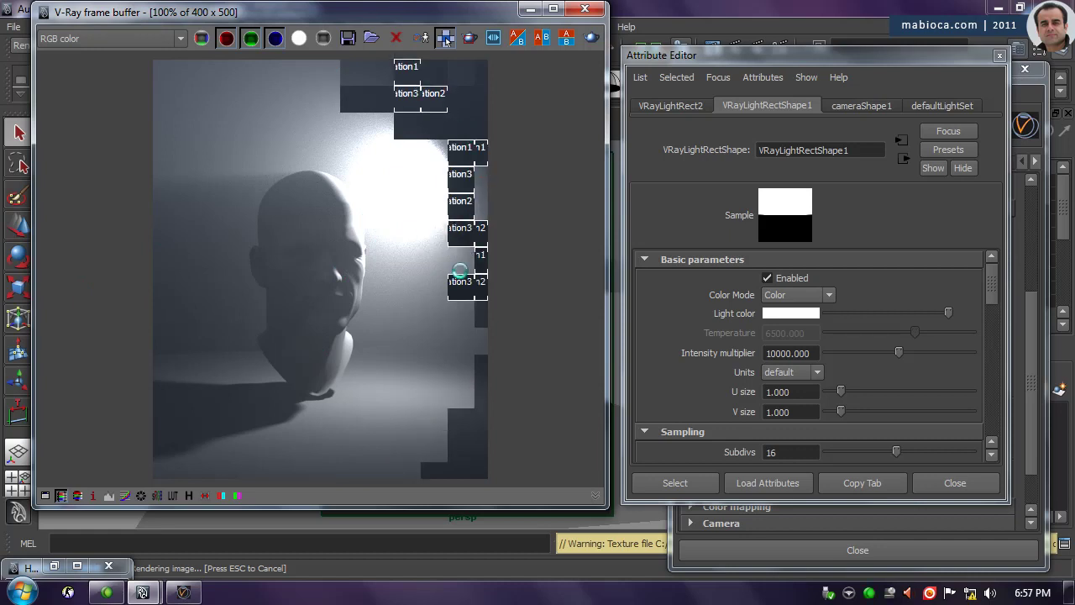
right_click(392, 181)
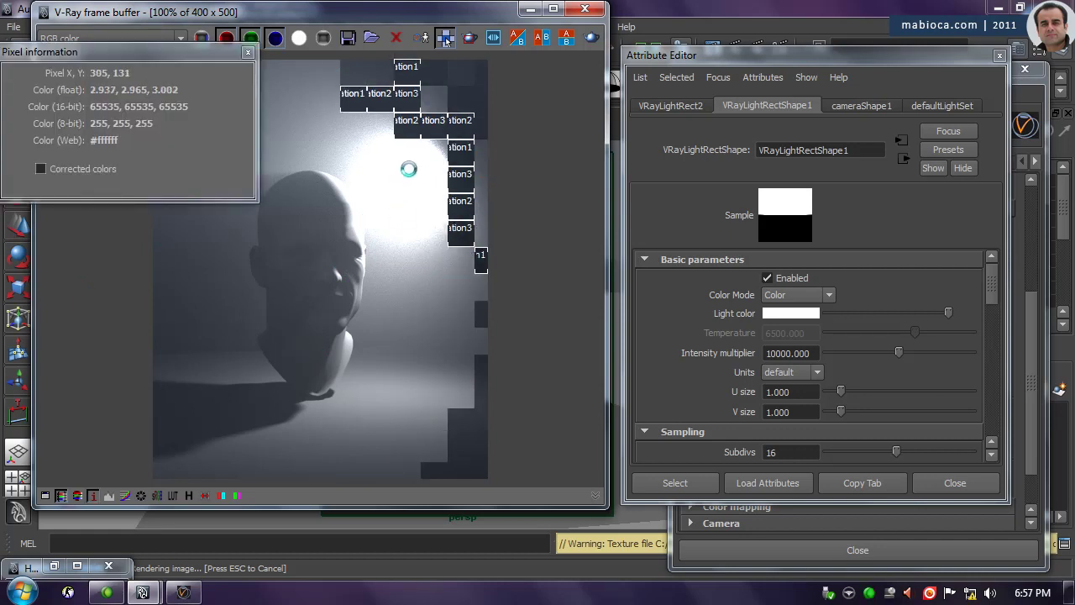